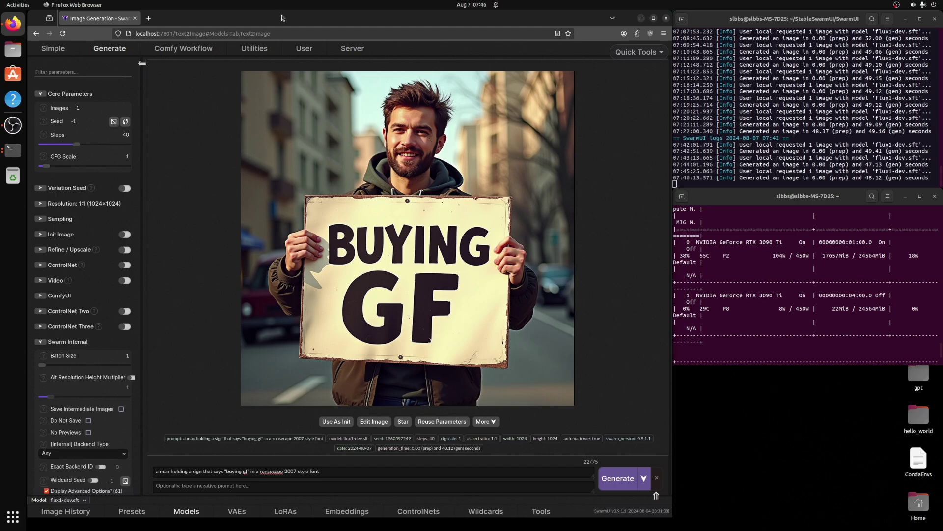
# Open the generated 'BUYING GF' sign image in SwarmUI's full-size viewer.
pyautogui.click(770, 279)
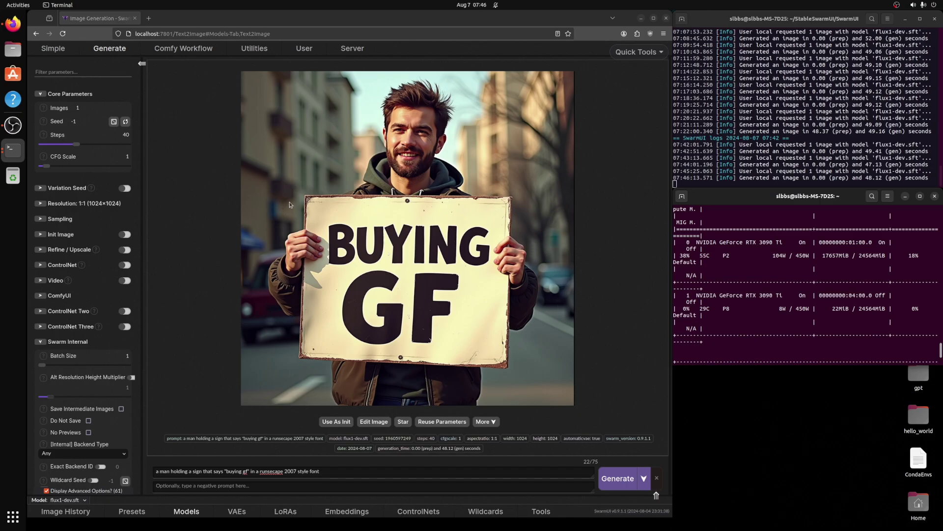
pyautogui.click(345, 264)
# Zoom in and out on the sign's lettering, then close the full-size viewer.
pyautogui.scroll(5, 343, 266)
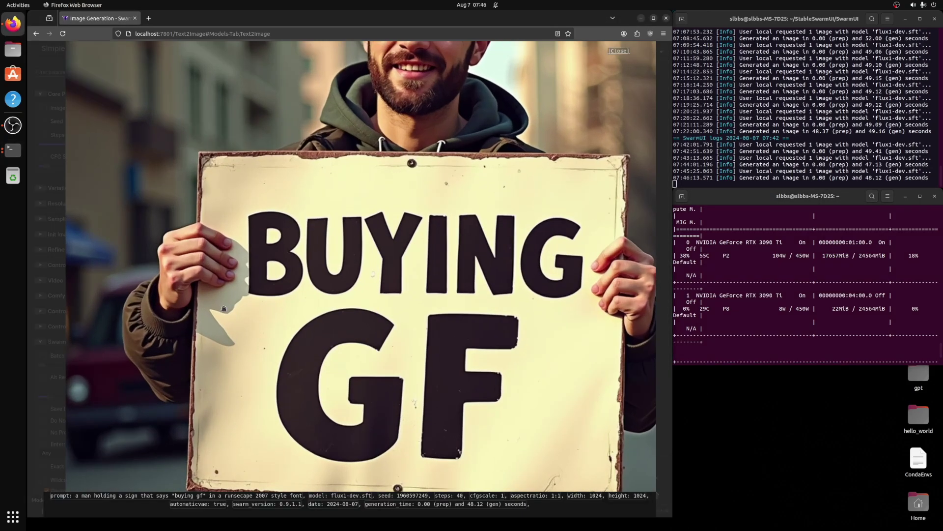
pyautogui.scroll(-5, 236, 217)
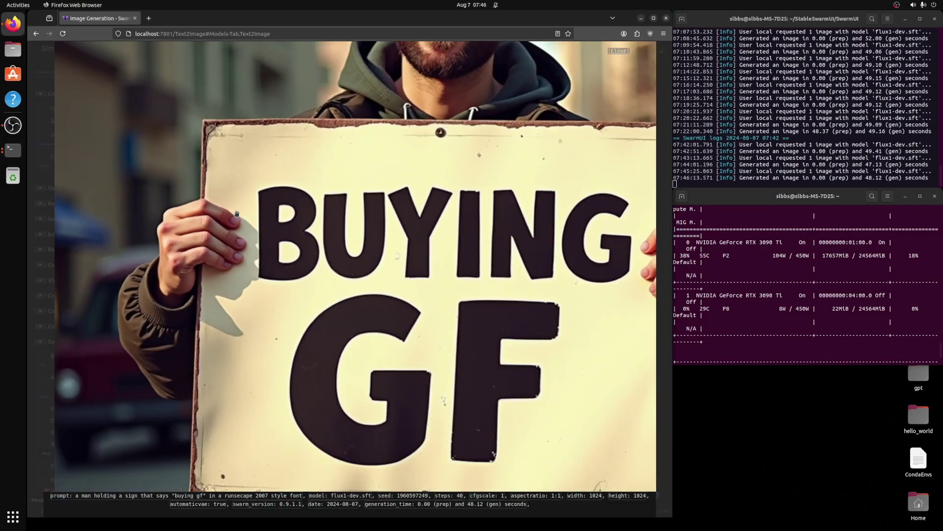
pyautogui.scroll(3, 640, 272)
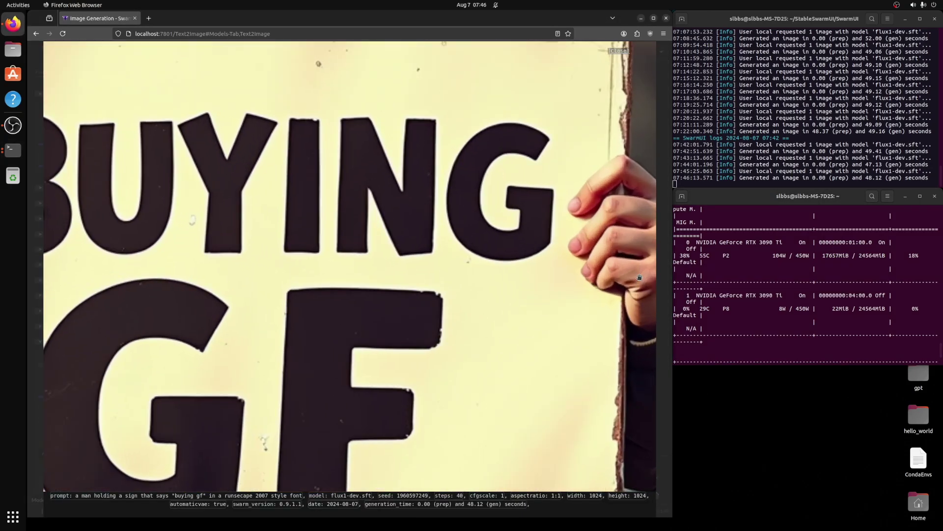
pyautogui.scroll(-5, 615, 248)
pyautogui.scroll(-1, 610, 227)
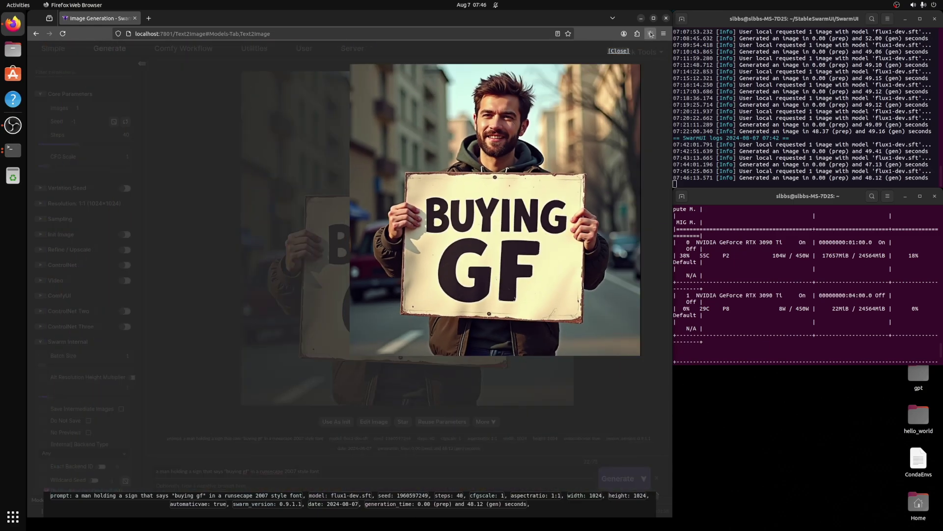
pyautogui.click(620, 51)
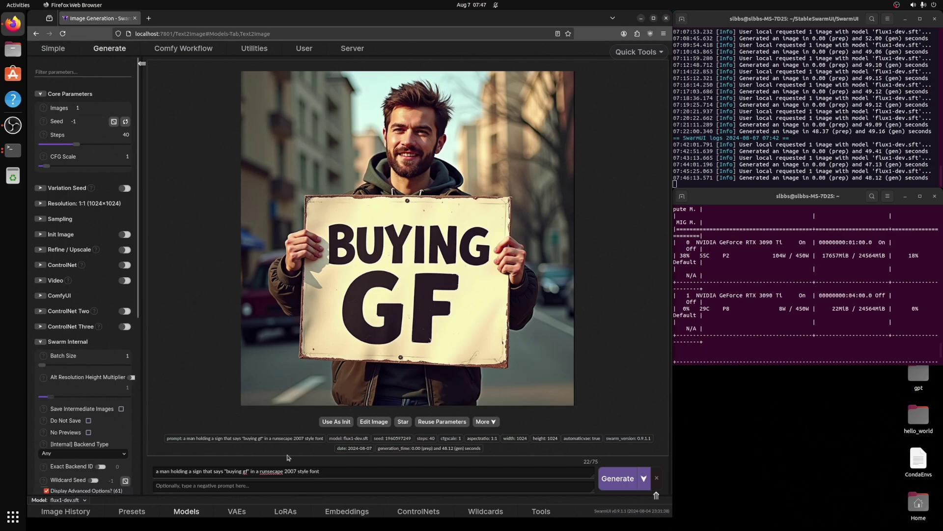
# Replace the prompt with a Victorian-outfit mirror selfie with a parrot, correct 'Victorian', and generate.
pyautogui.click(348, 471)
pyautogui.hotkey('ctrl', 'a')
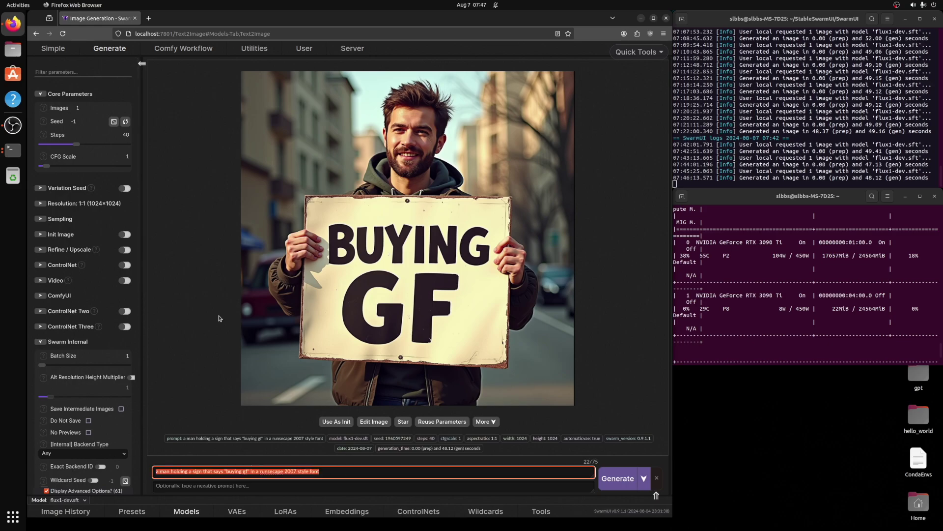
pyautogui.write('active')
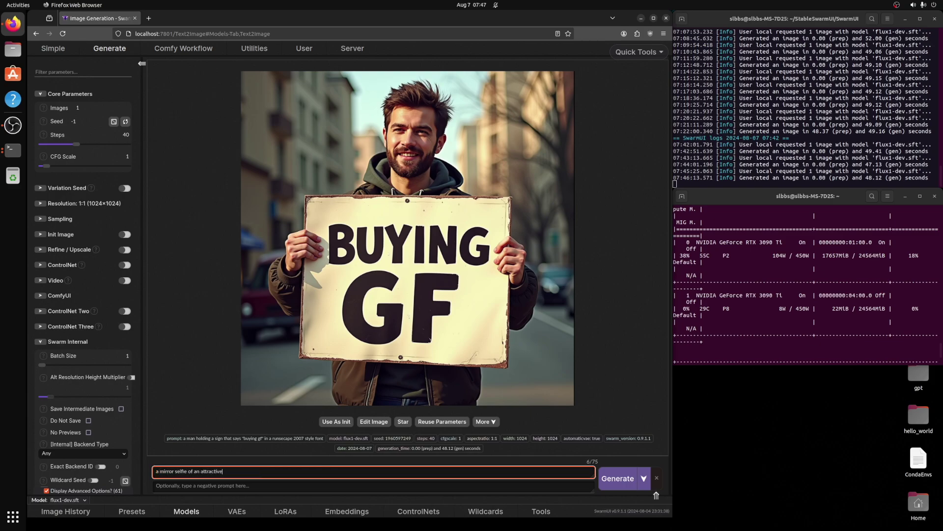
pyautogui.write(' person in a victorian style outfi')
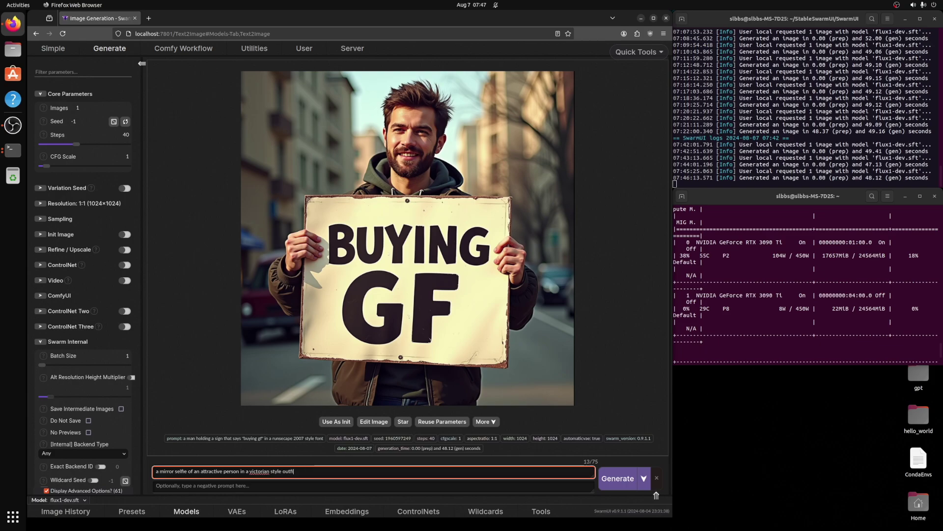
pyautogui.write('t with a visible')
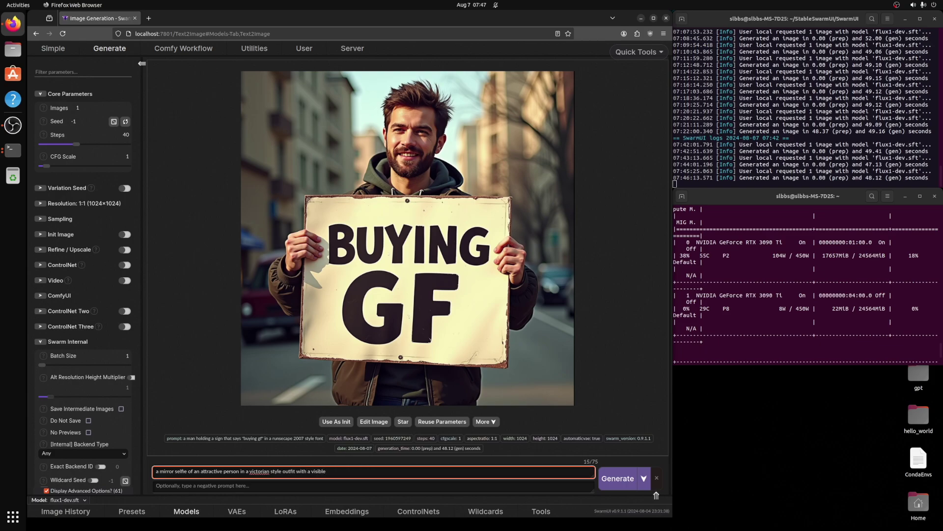
pyautogui.write(' parrot on the persons shoulder and text on the mirror that says "employe')
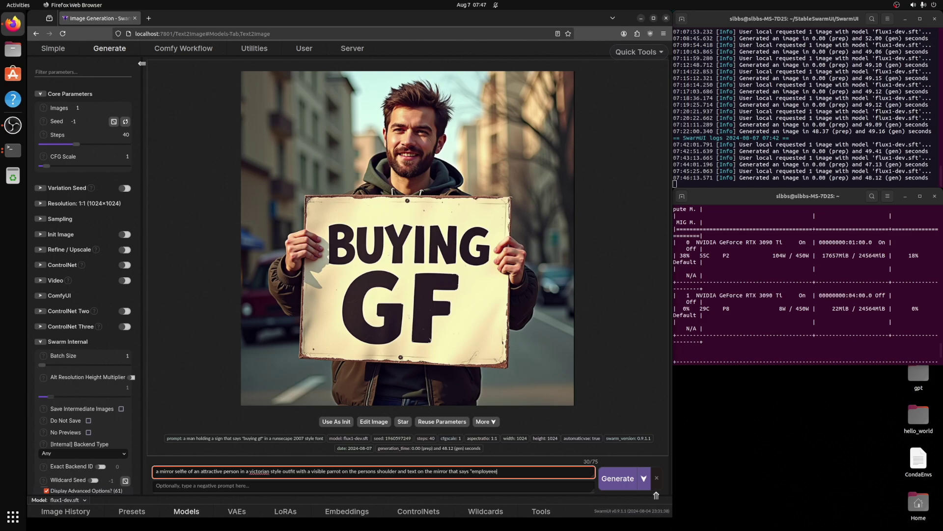
pyautogui.write('es must wash hands before returning to work')
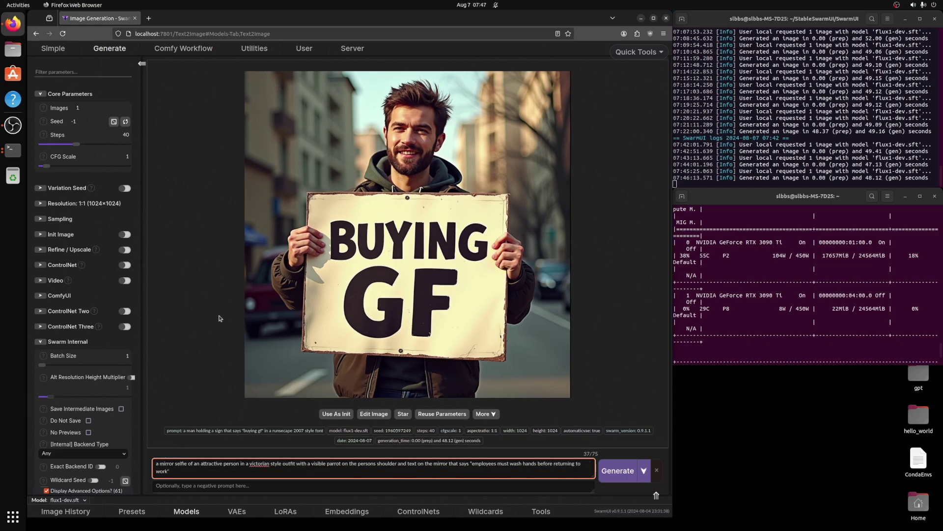
pyautogui.rightClick(263, 464)
pyautogui.click(287, 325)
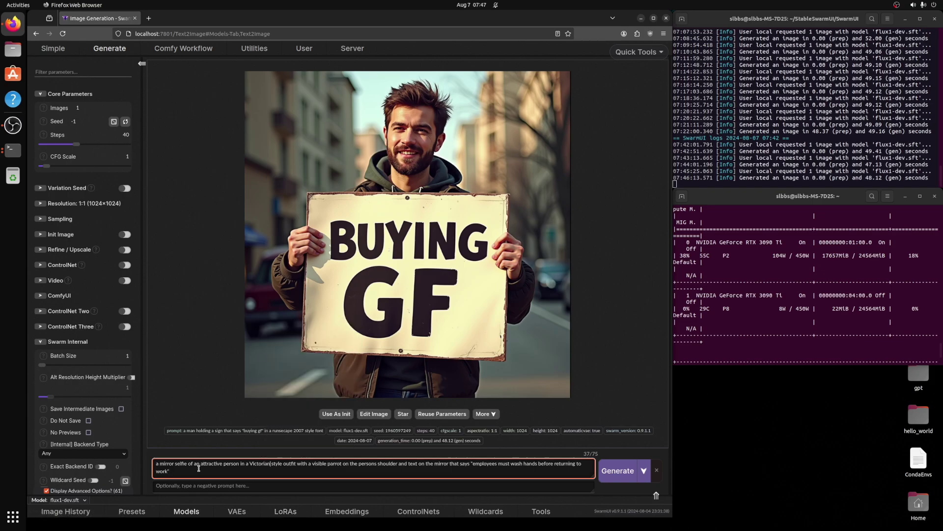
pyautogui.press('Return')
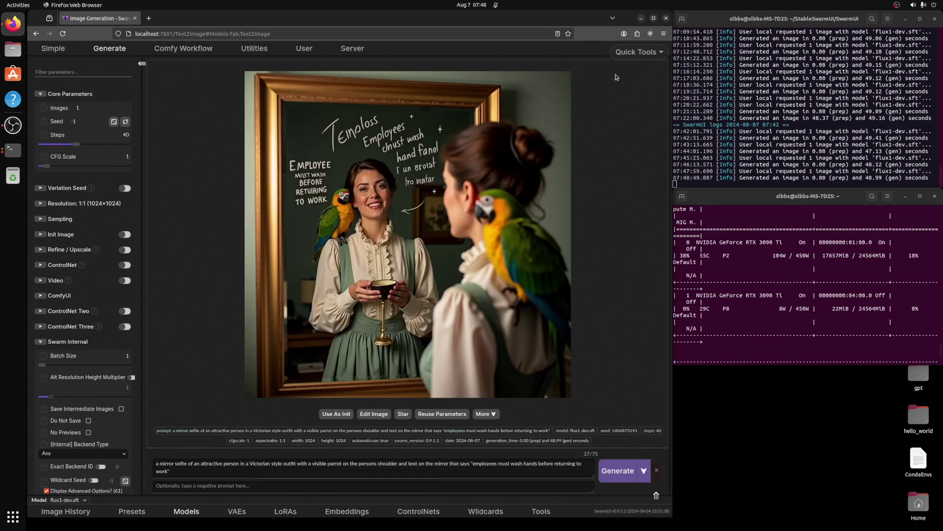
# Open the parrot mirror-selfie at full size and zoom across the cup, skirt and 'EMPLOYEE MUST WASH' text.
pyautogui.click(366, 201)
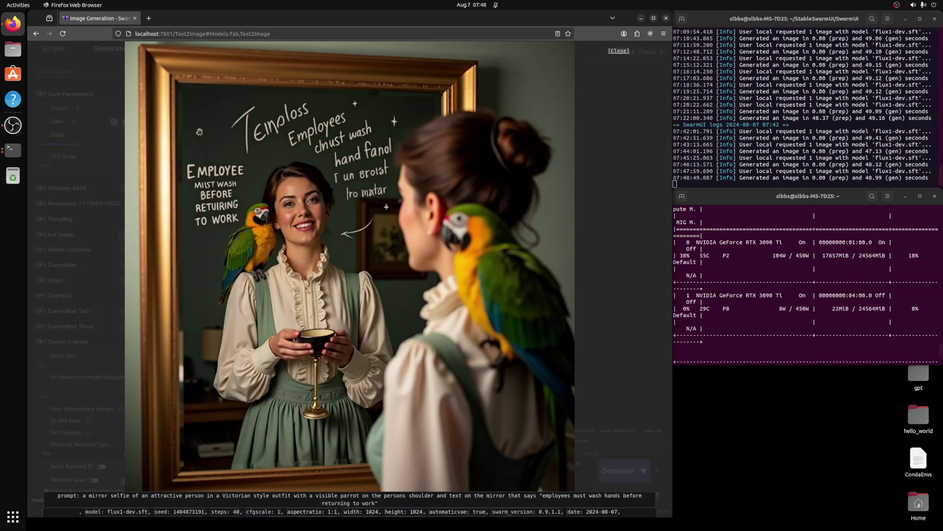
pyautogui.scroll(2, 198, 170)
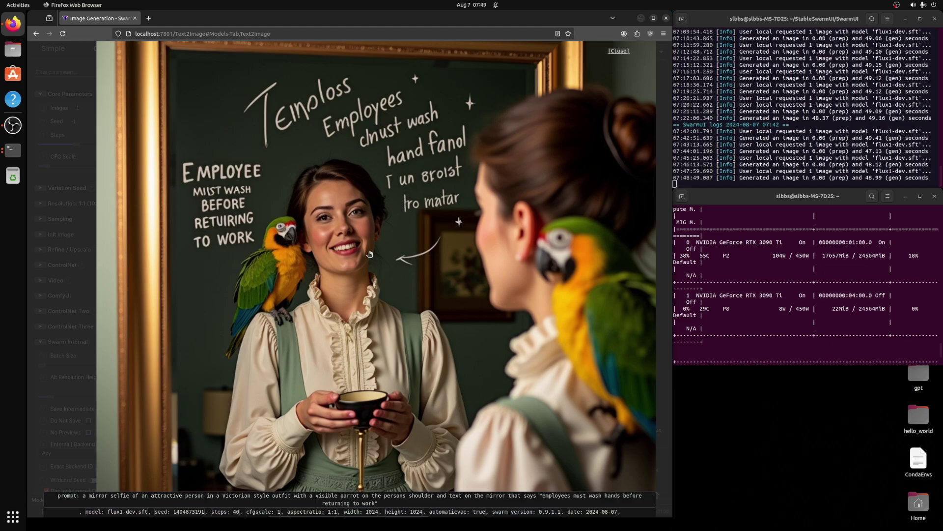
pyautogui.scroll(-1, 384, 379)
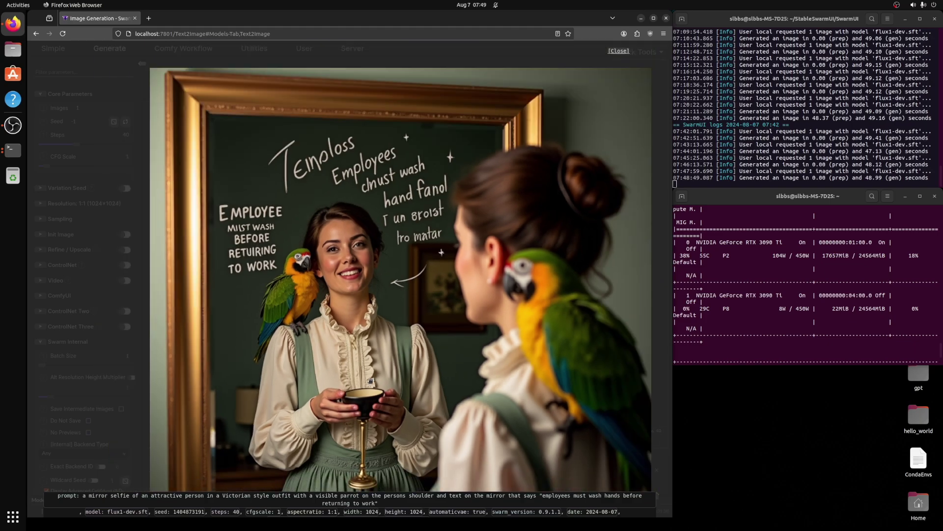
pyautogui.scroll(-3, 359, 447)
pyautogui.scroll(5, 302, 361)
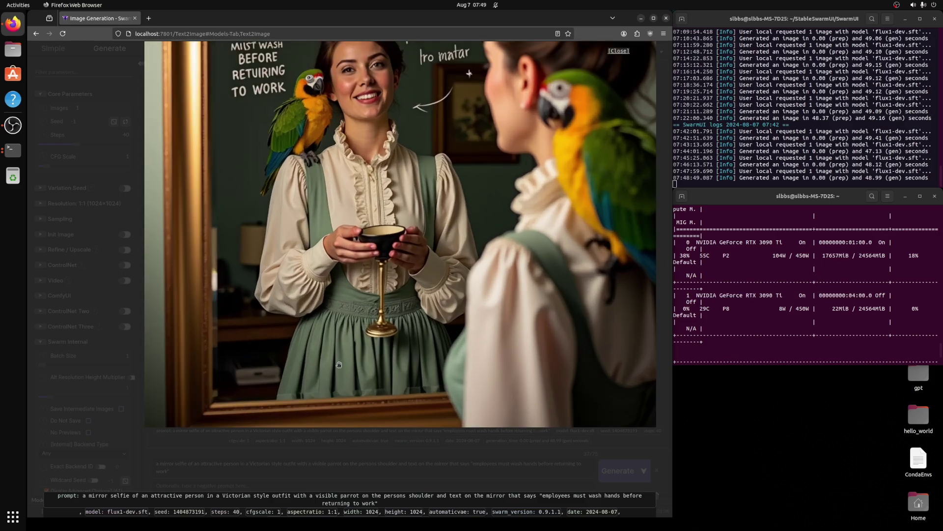
pyautogui.scroll(3, 422, 304)
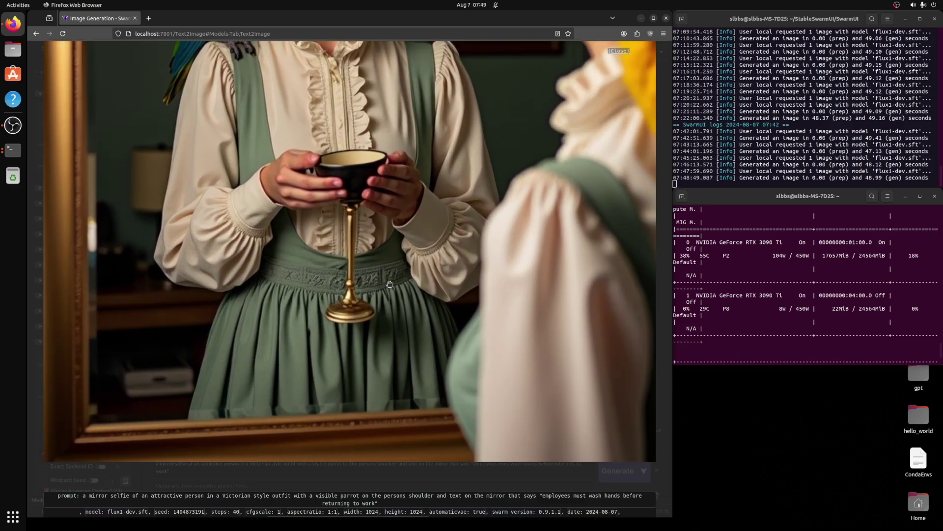
pyautogui.moveTo(335, 246); pyautogui.dragTo(310, 291)
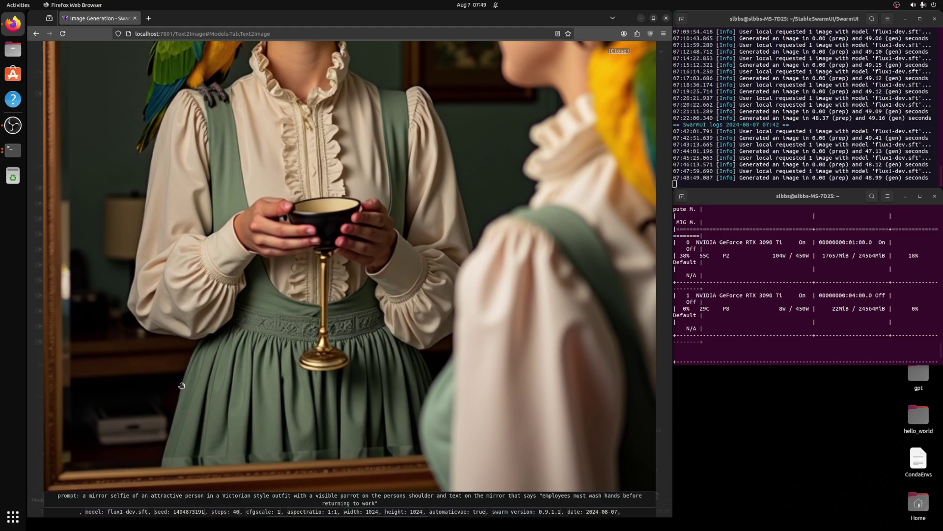
pyautogui.scroll(-5, 427, 304)
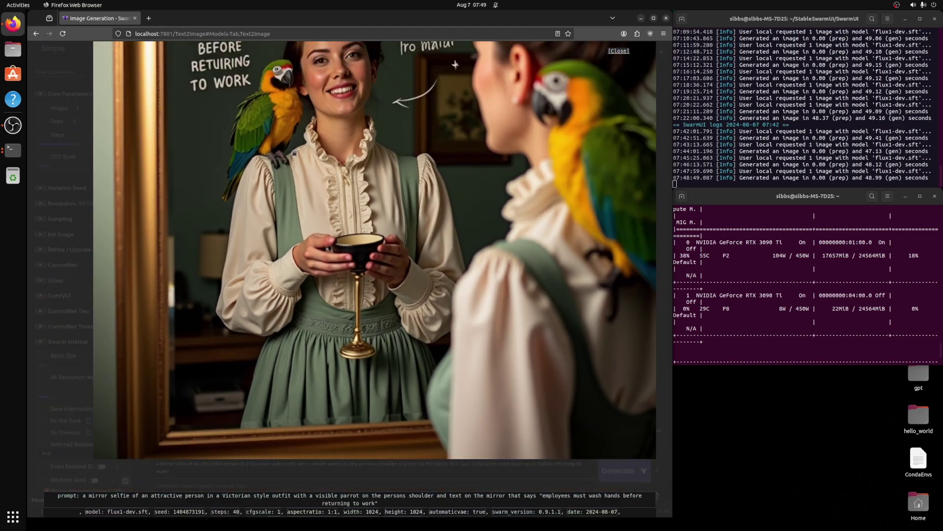
pyautogui.moveTo(318, 149); pyautogui.dragTo(347, 217)
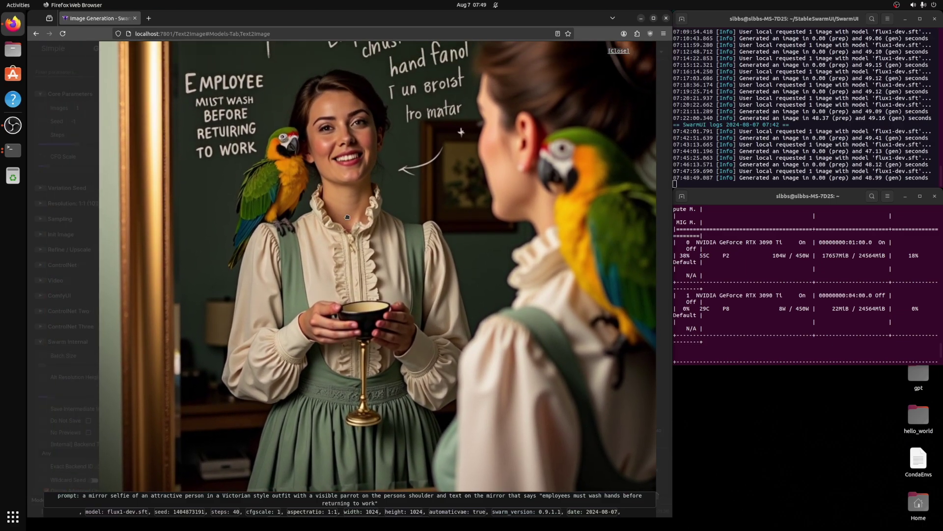
pyautogui.scroll(2, 348, 218)
# Zoom in on the face and parrot, recentre the mirror image, and close the viewer.
pyautogui.moveTo(326, 164); pyautogui.dragTo(397, 219)
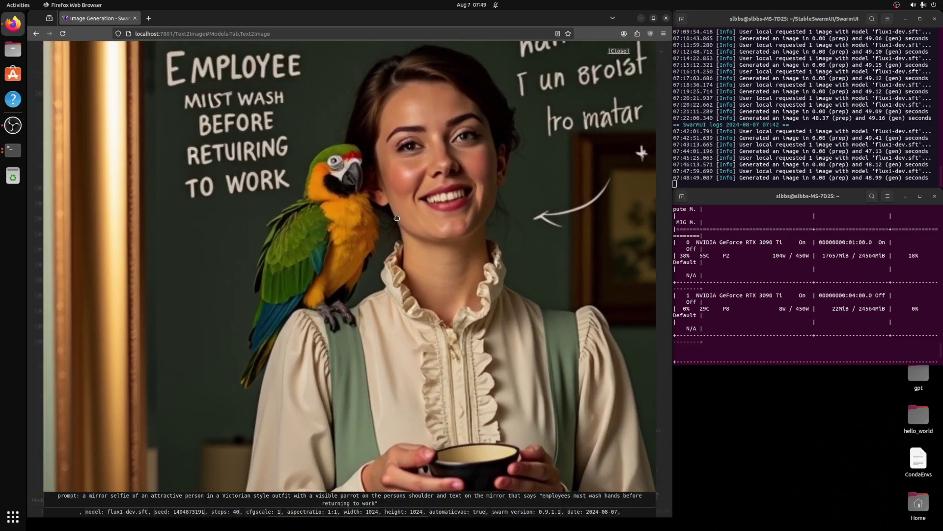
pyautogui.scroll(3, 323, 350)
pyautogui.scroll(-3, 323, 350)
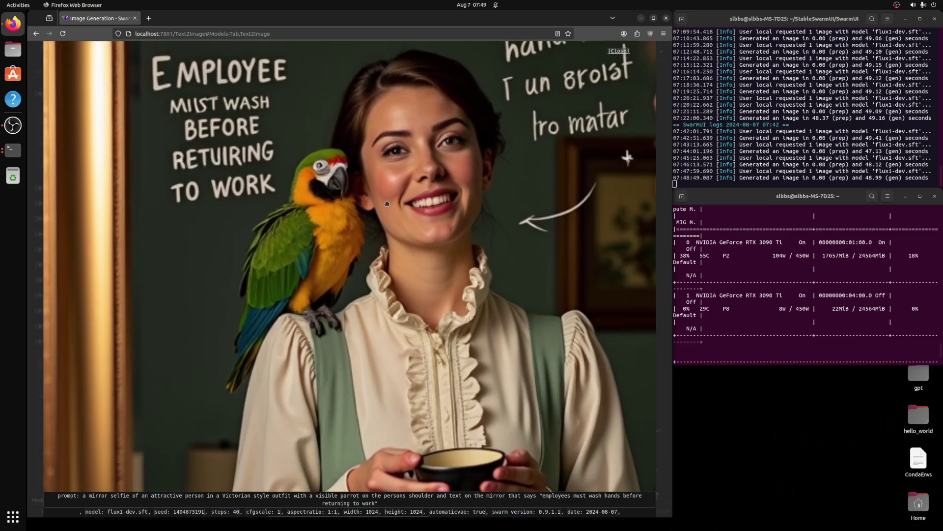
pyautogui.scroll(1, 371, 216)
pyautogui.scroll(1, 339, 186)
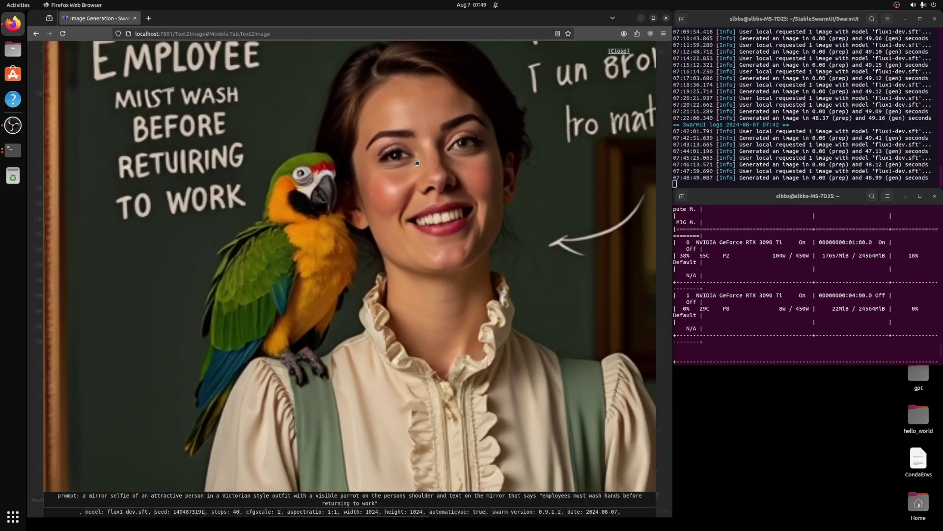
pyautogui.scroll(3, 349, 191)
pyautogui.scroll(-5, 352, 193)
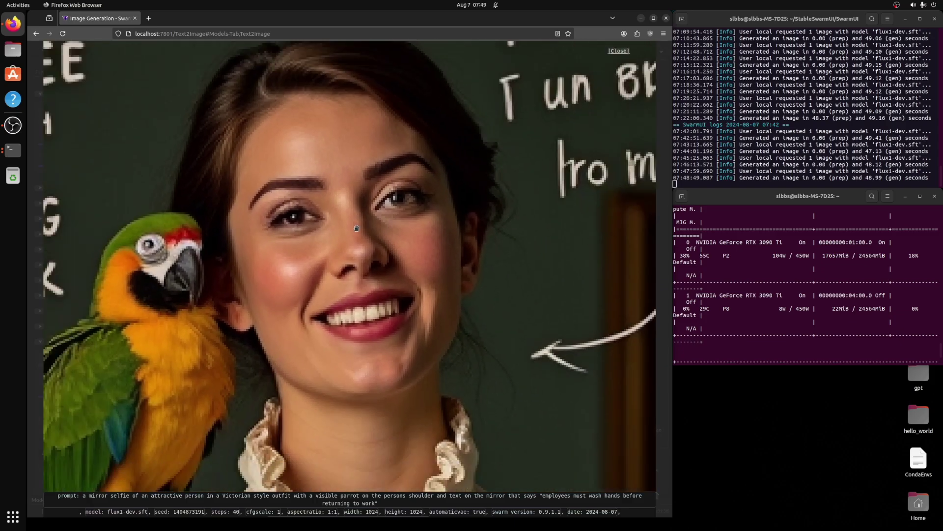
pyautogui.scroll(-4, 315, 338)
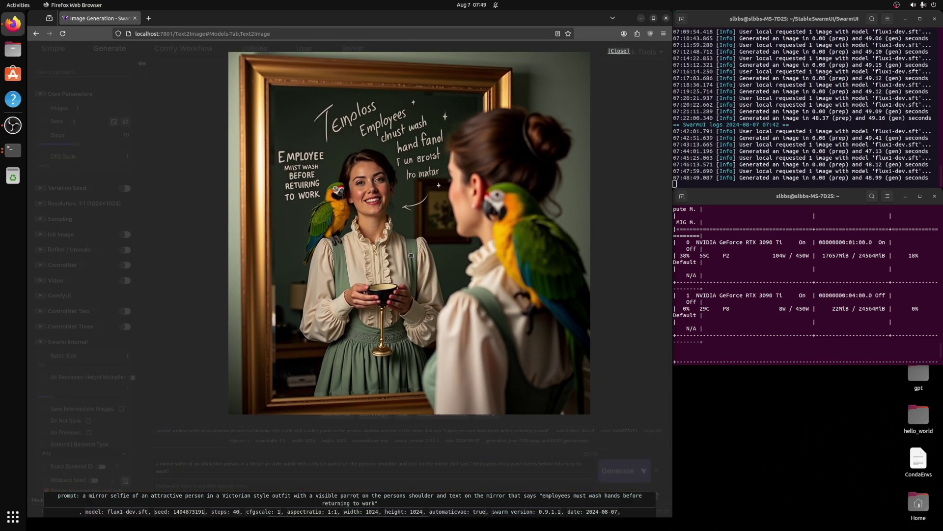
pyautogui.moveTo(411, 255); pyautogui.dragTo(422, 258)
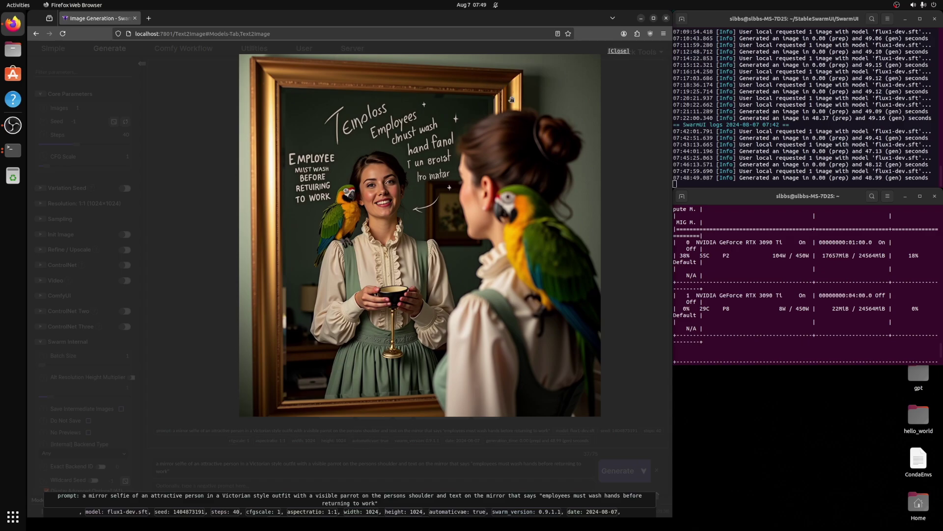
pyautogui.scroll(1, 437, 150)
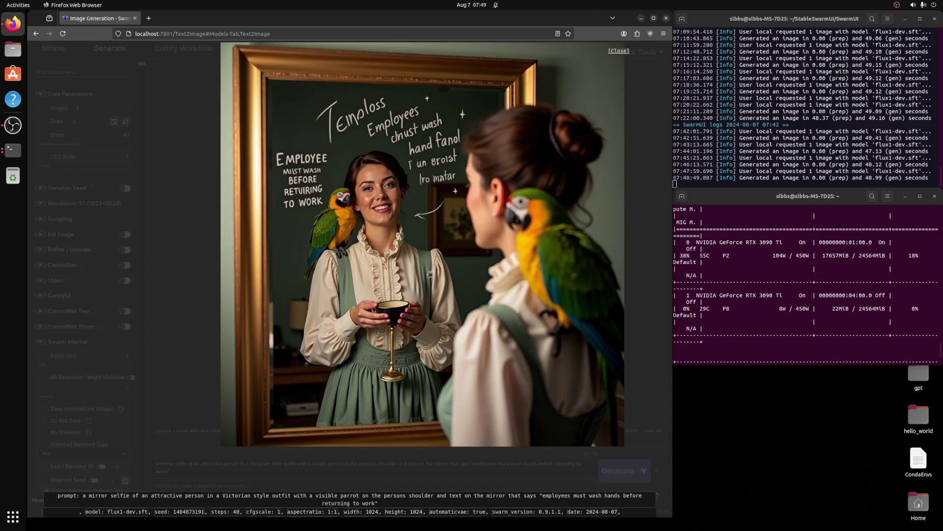
pyautogui.scroll(3, 459, 258)
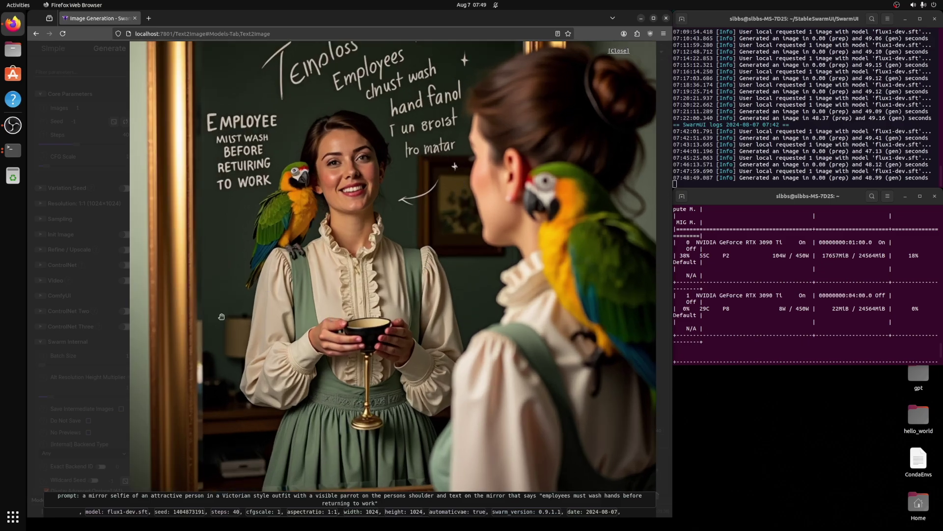
pyautogui.scroll(-3, 195, 376)
pyautogui.scroll(3, 468, 327)
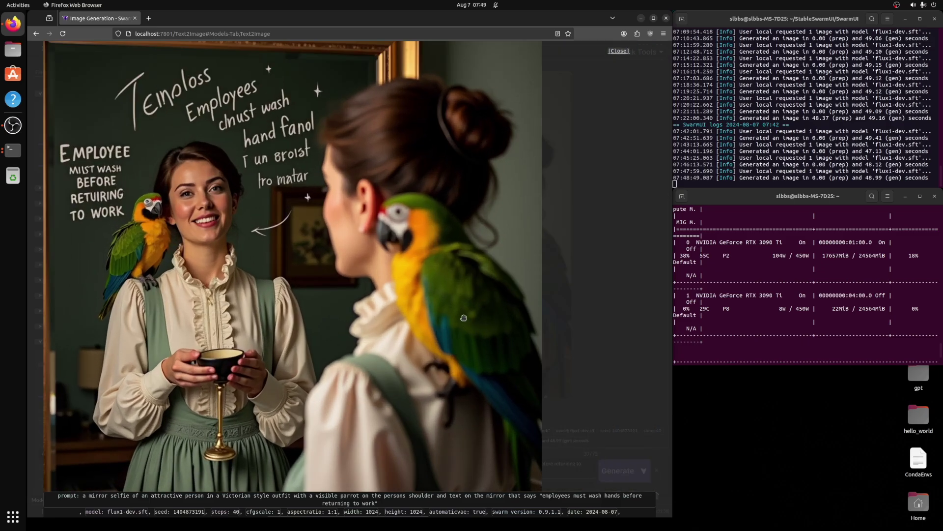
pyautogui.scroll(2, 411, 236)
pyautogui.scroll(-5, 412, 236)
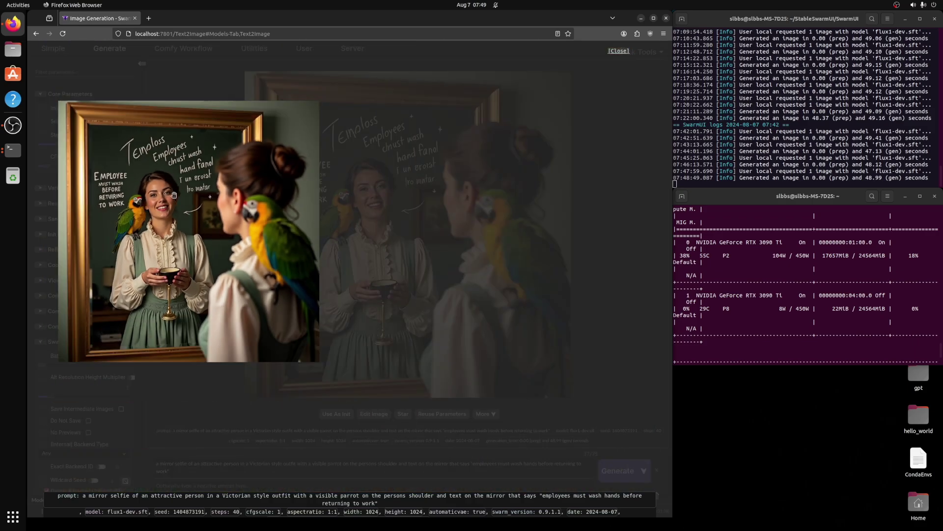
pyautogui.click(174, 196)
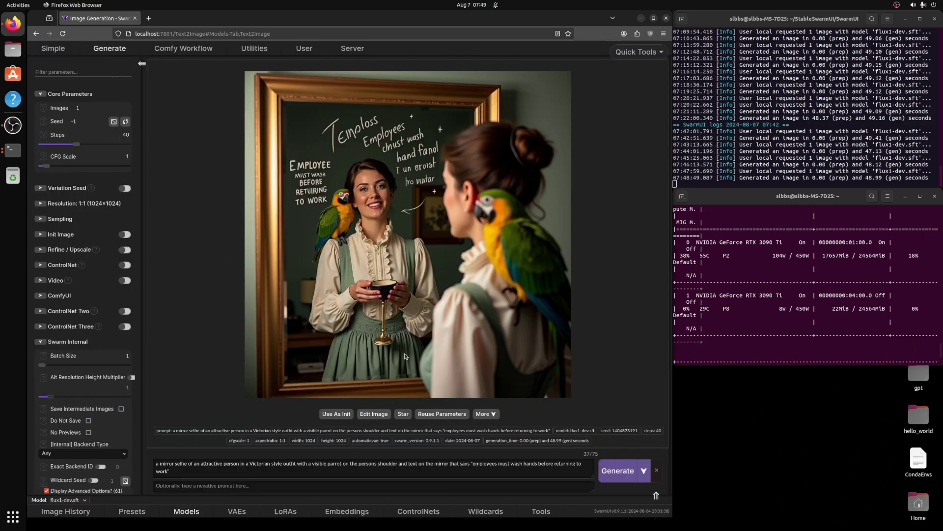
# Replace the prompt with a very realistic photo of an attractive person for a tinder profile.
pyautogui.click(238, 474)
pyautogui.hotkey('ctrl', 'a')
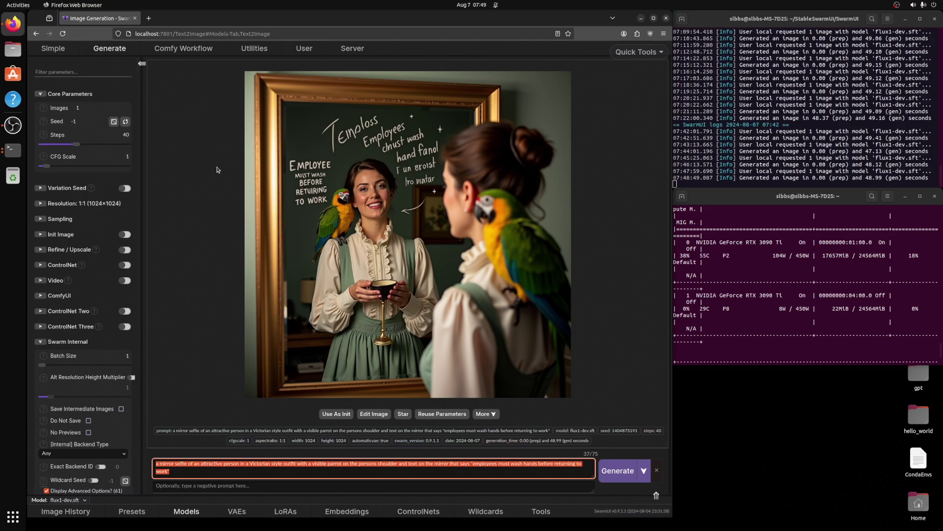
pyautogui.write('a very rea')
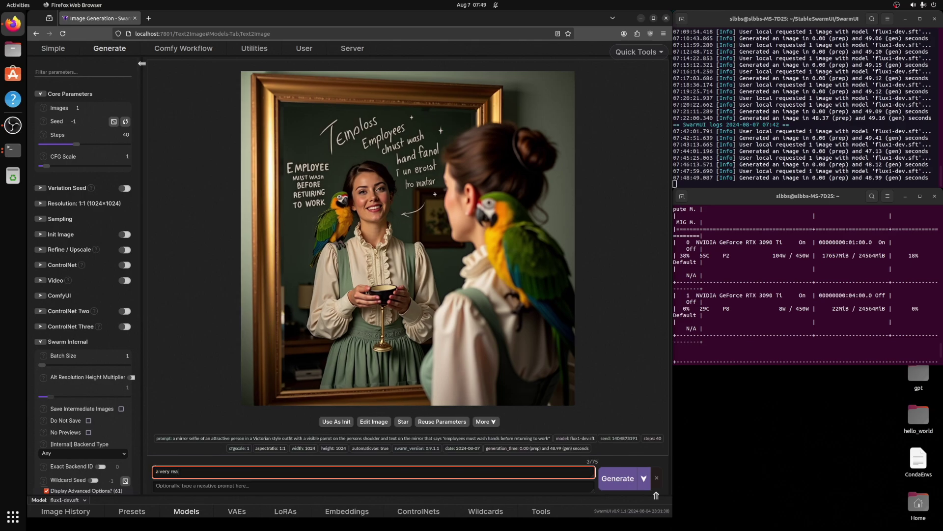
pyautogui.write('listif phot')
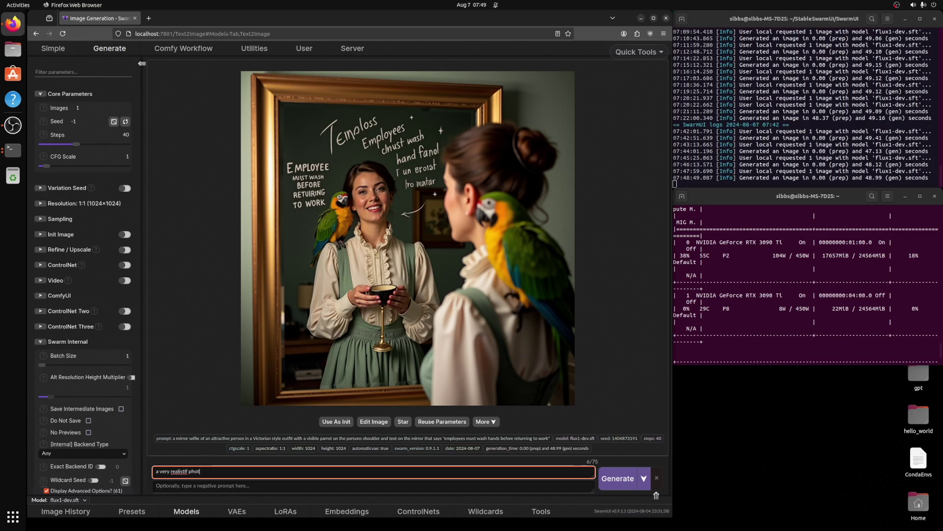
pyautogui.press('BackSpace')
pyautogui.press('BackSpace')
pyautogui.press('BackSpace')
pyautogui.press('BackSpace')
pyautogui.press('BackSpace')
pyautogui.press('BackSpace')
pyautogui.write('c')
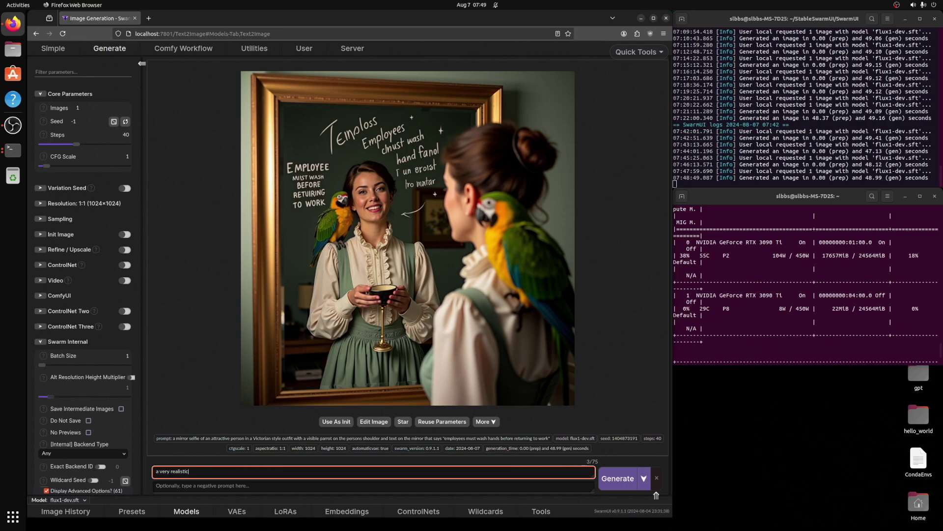
pyautogui.write(' photo of an attractive person that c')
pyautogui.write('an be used for a tinder profile')
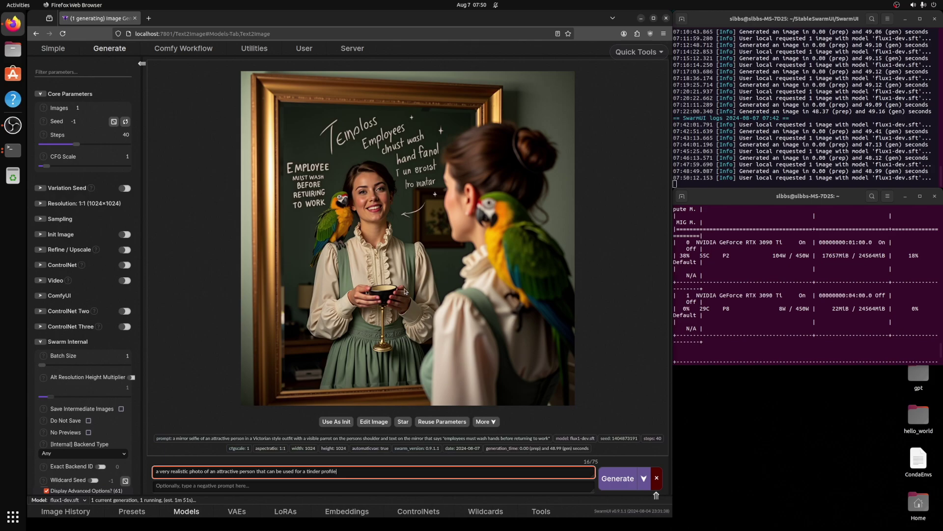
pyautogui.click(364, 294)
pyautogui.scroll(3, 362, 295)
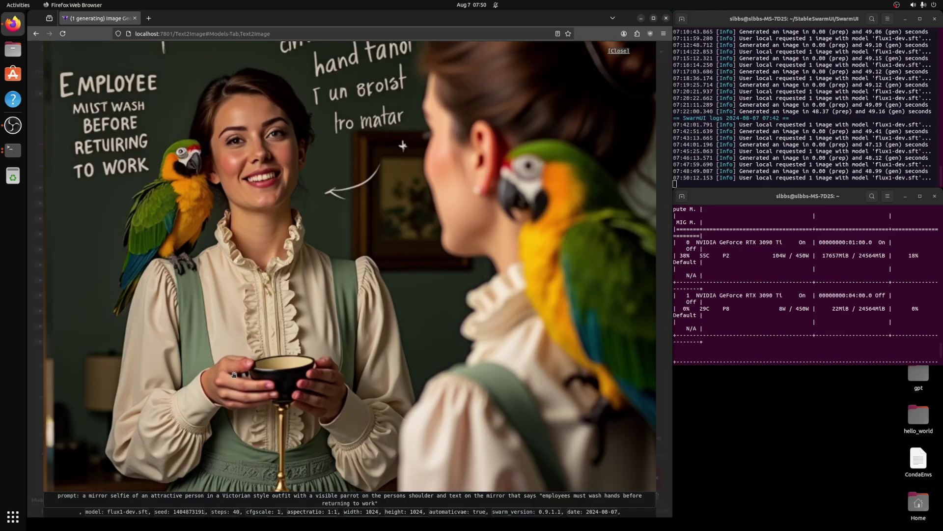
pyautogui.scroll(2, 234, 373)
pyautogui.scroll(2, 234, 374)
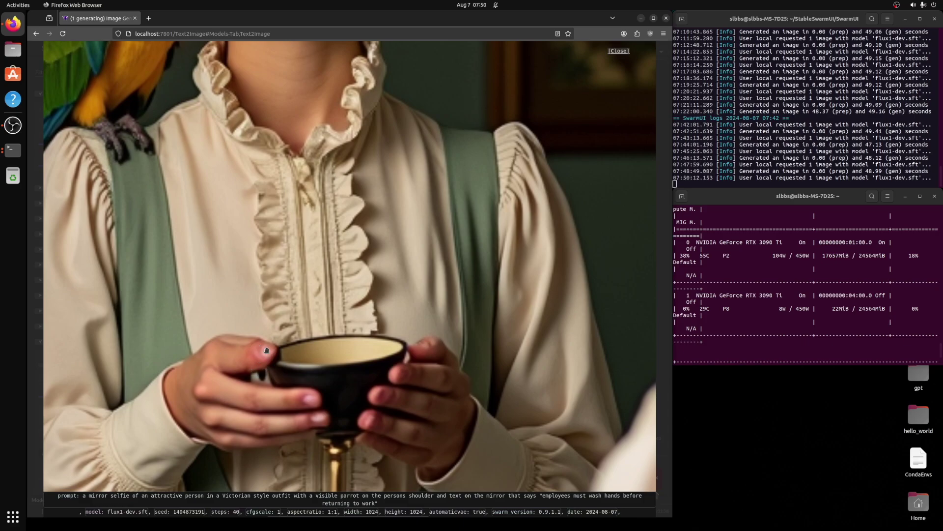
pyautogui.scroll(-3, 238, 351)
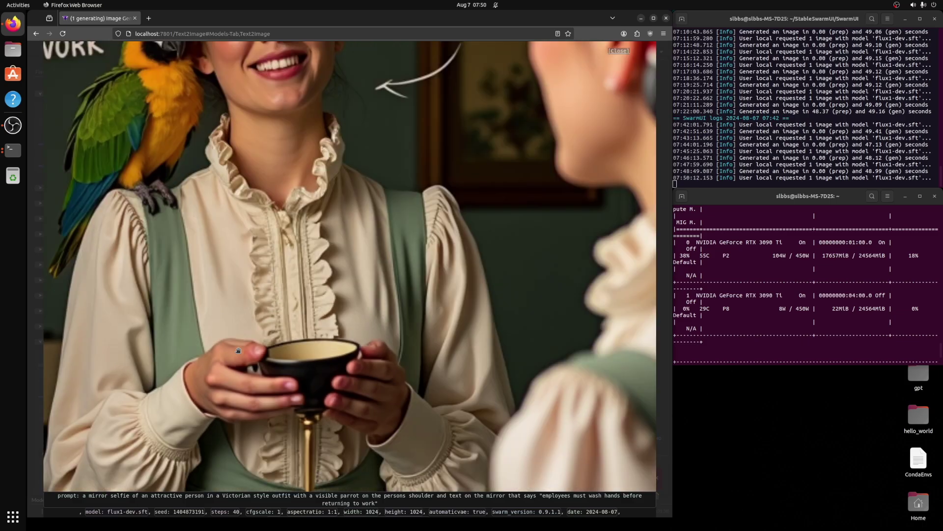
pyautogui.scroll(6, 247, 352)
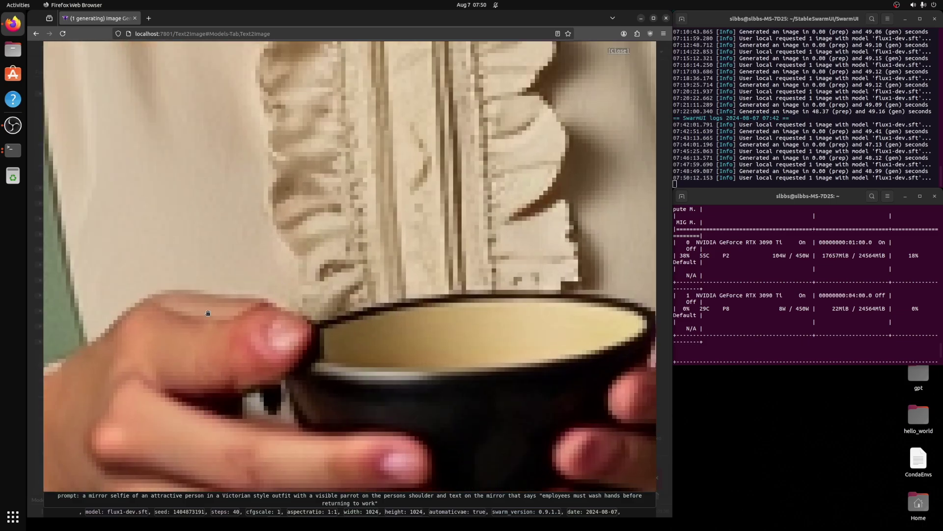
pyautogui.scroll(-4, 253, 373)
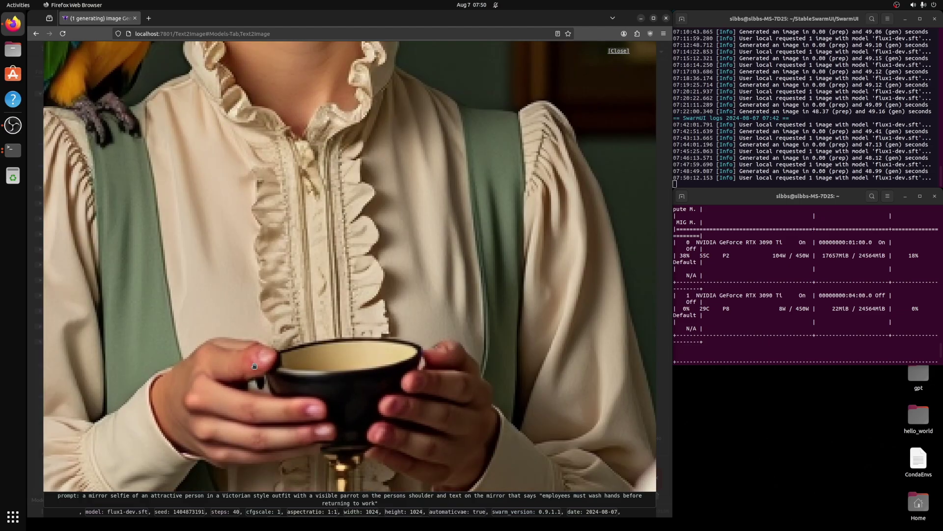
pyautogui.scroll(-2, 255, 364)
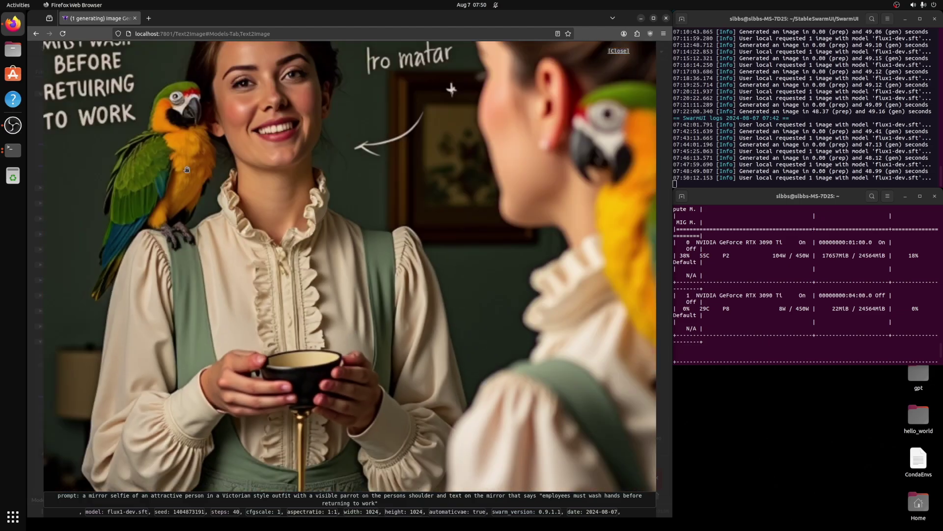
pyautogui.scroll(-2, 653, 118)
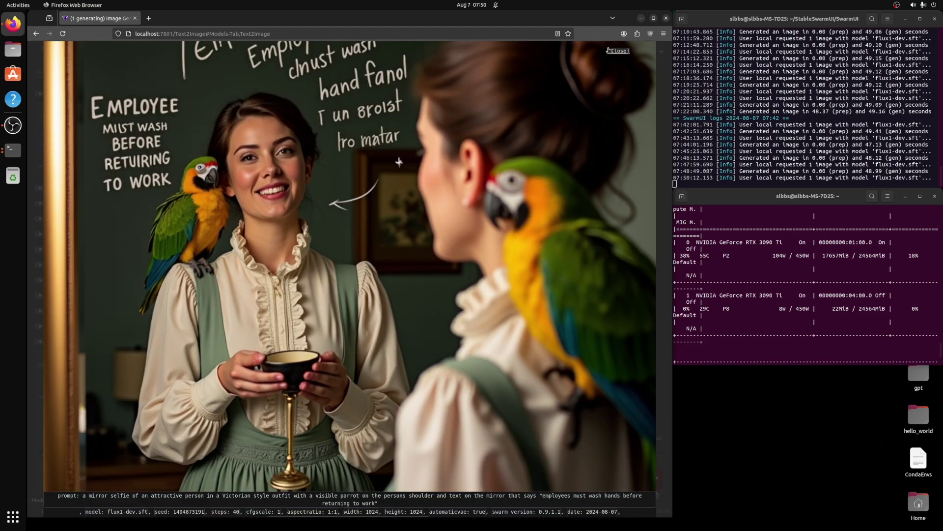
pyautogui.click(618, 51)
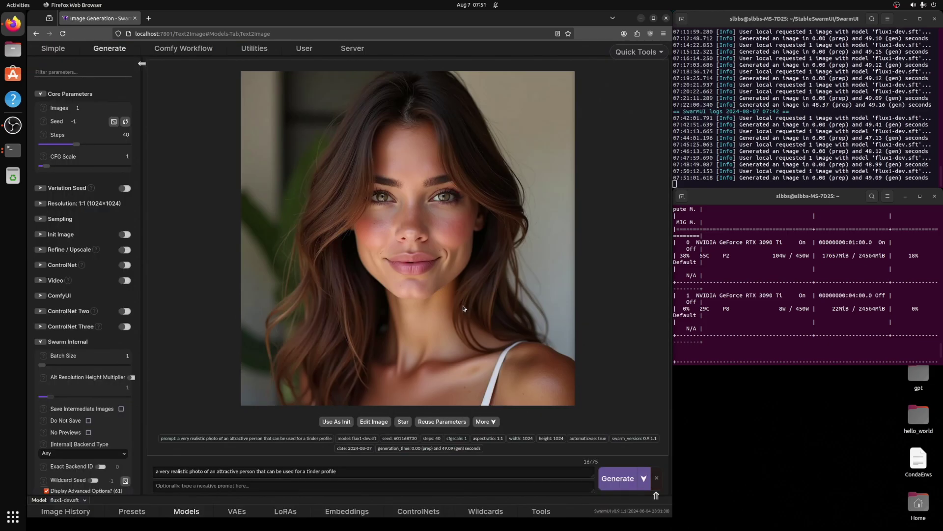
# Open the tinder portrait at full size and zoom in, panning slightly down across the face.
pyautogui.click(394, 146)
pyautogui.scroll(3, 307, 217)
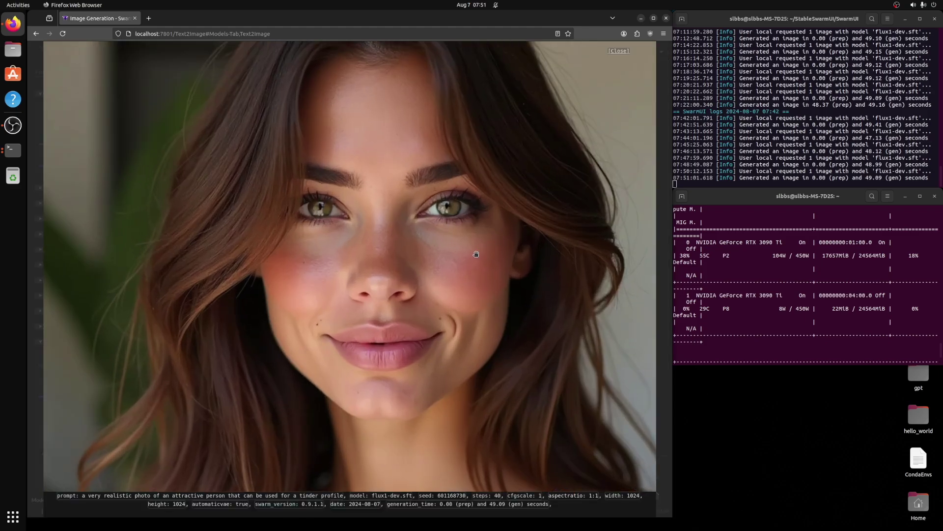
pyautogui.scroll(-6, 476, 253)
pyautogui.scroll(2, 546, 364)
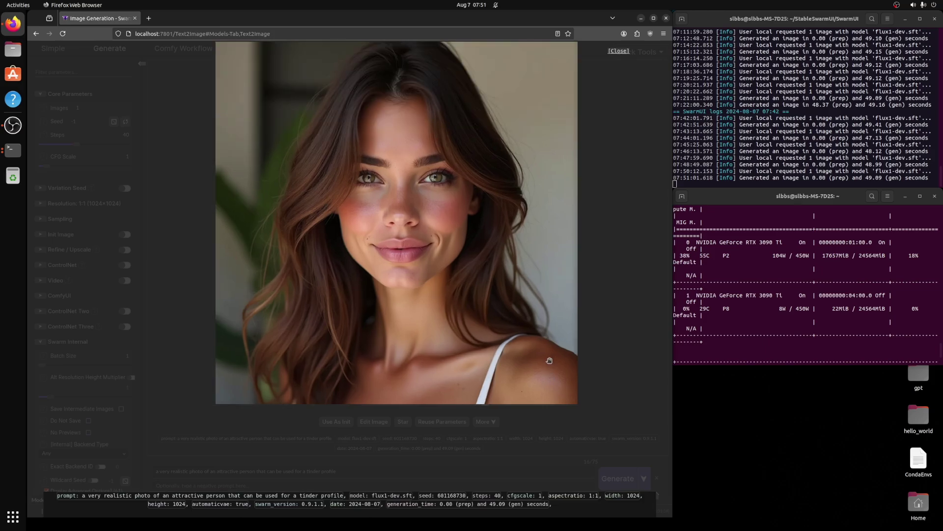
pyautogui.scroll(-1, 528, 158)
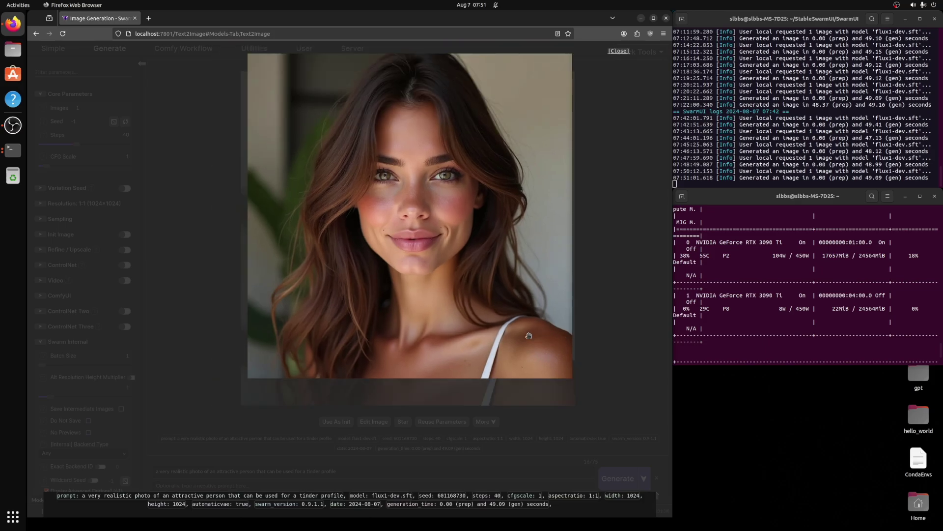
pyautogui.moveTo(517, 93); pyautogui.dragTo(509, 126)
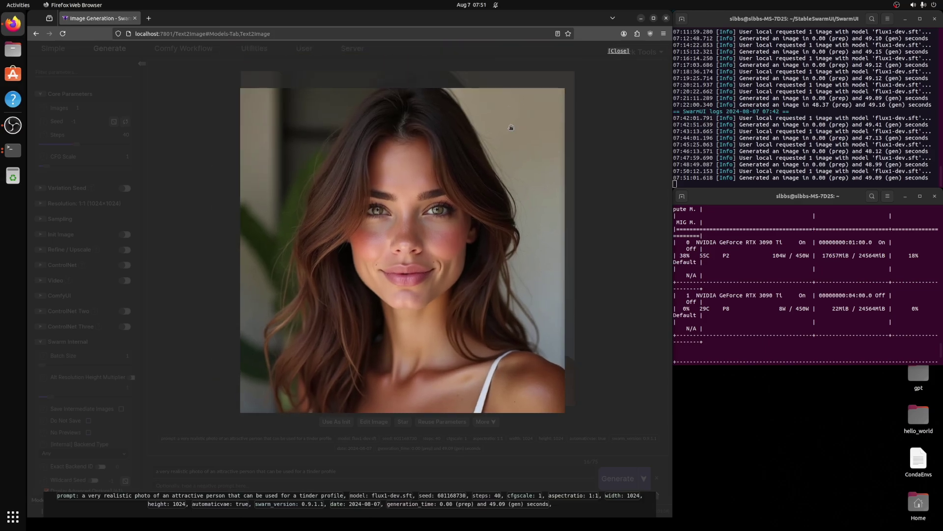
pyautogui.scroll(3, 562, 377)
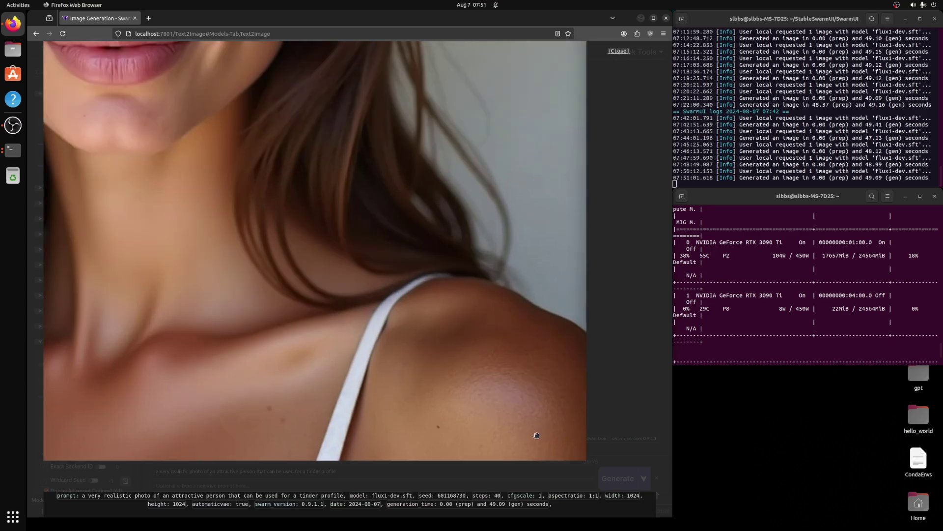
pyautogui.scroll(1, 492, 400)
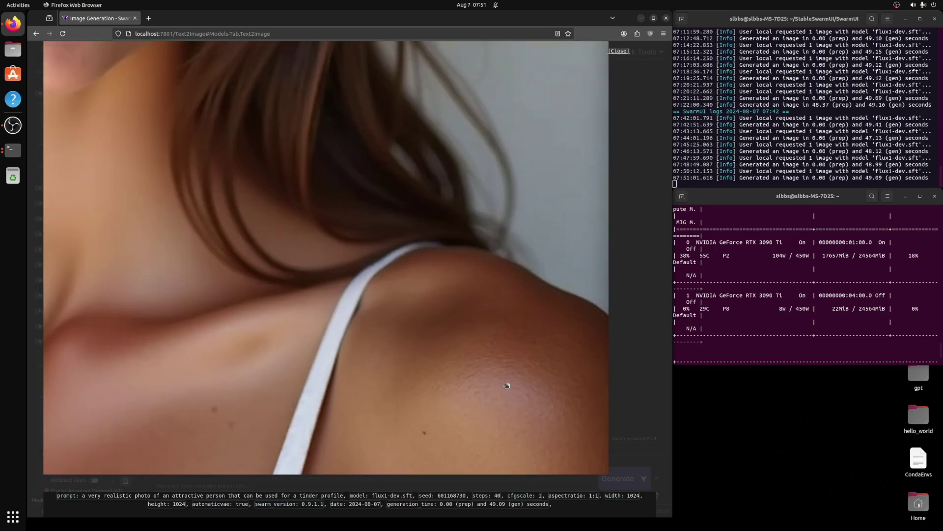
pyautogui.scroll(-2, 454, 358)
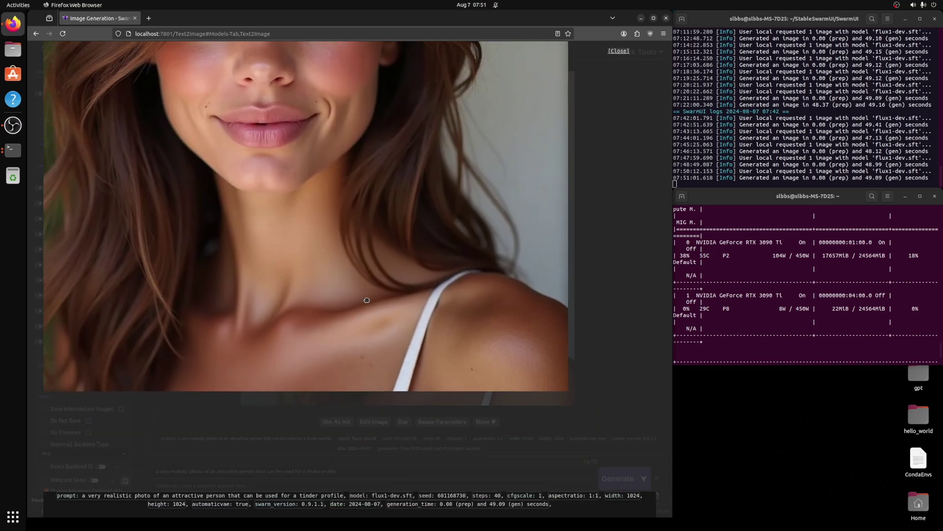
pyautogui.scroll(-3, 470, 309)
pyautogui.moveTo(417, 261); pyautogui.dragTo(413, 296)
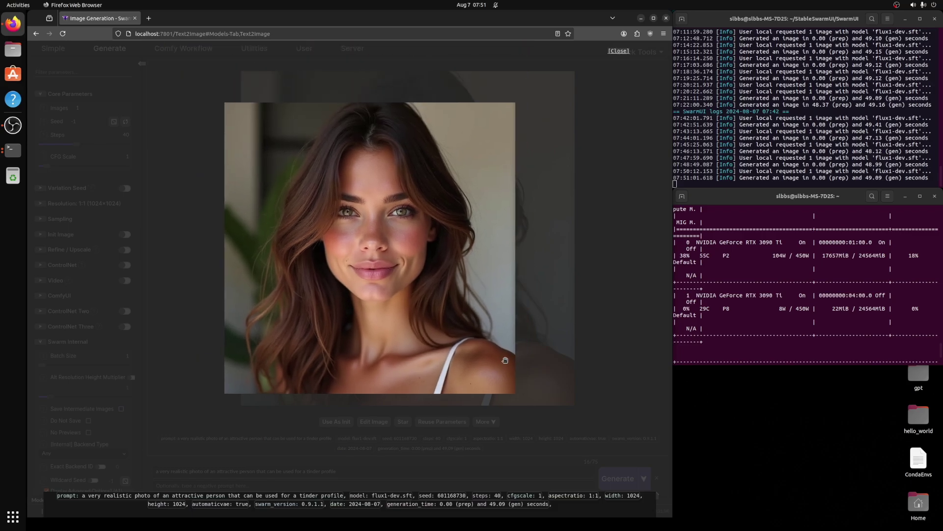
# Zoom in and out repeatedly on the eyes and fine details, then close the viewer.
pyautogui.scroll(2, 416, 296)
pyautogui.scroll(2, 313, 204)
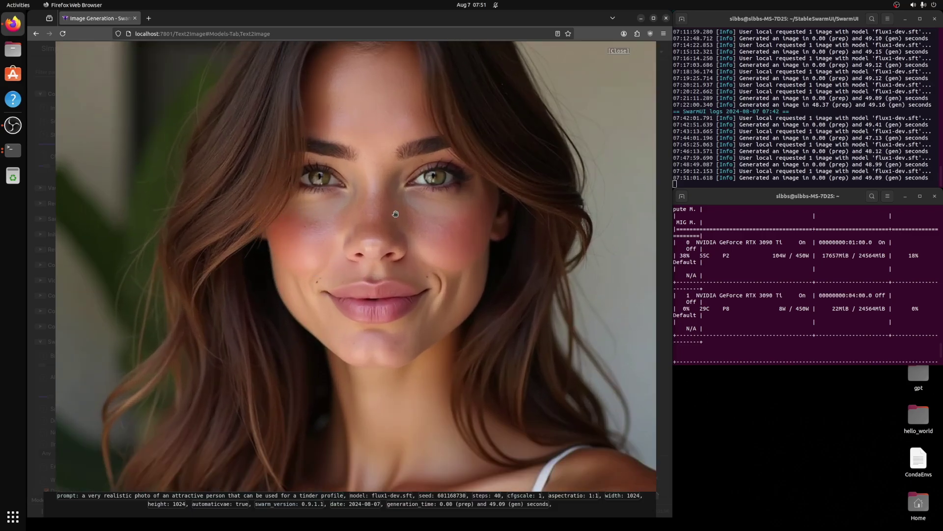
pyautogui.scroll(3, 364, 221)
pyautogui.scroll(-5, 220, 251)
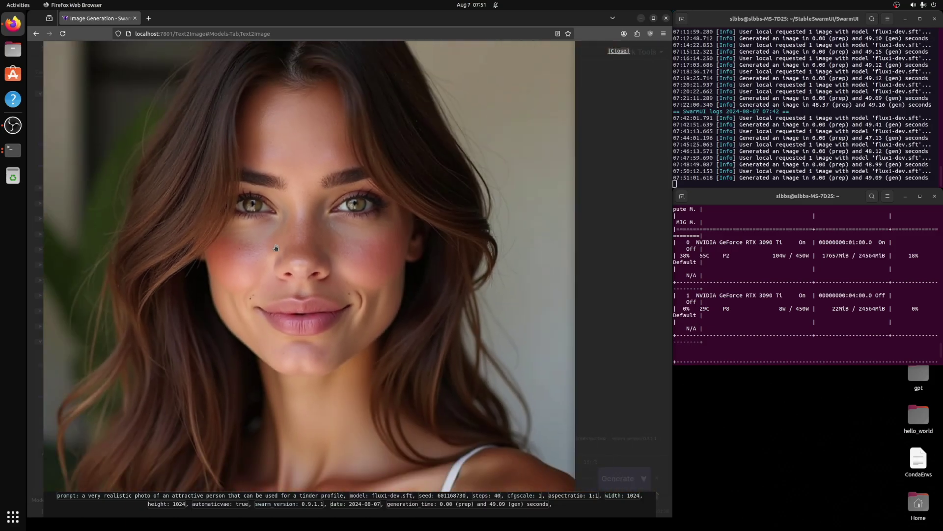
pyautogui.scroll(-4, 276, 248)
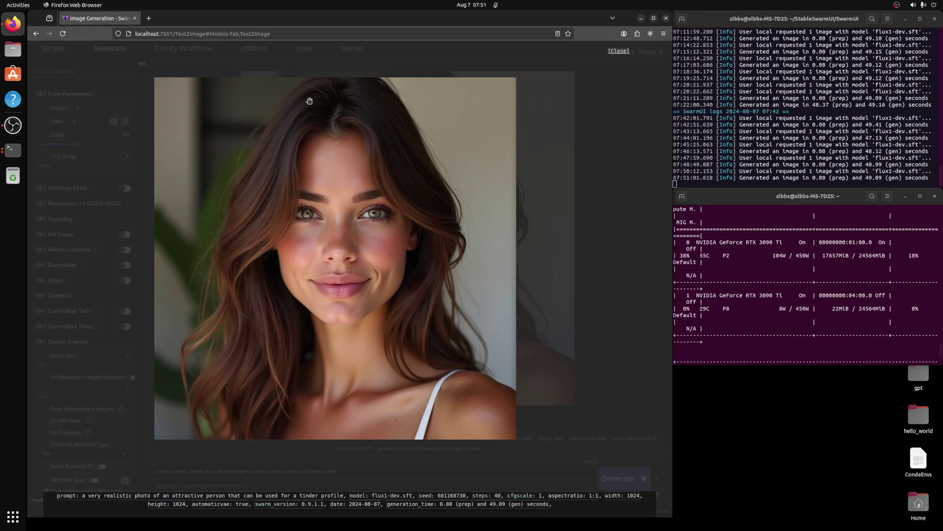
pyautogui.scroll(5, 285, 131)
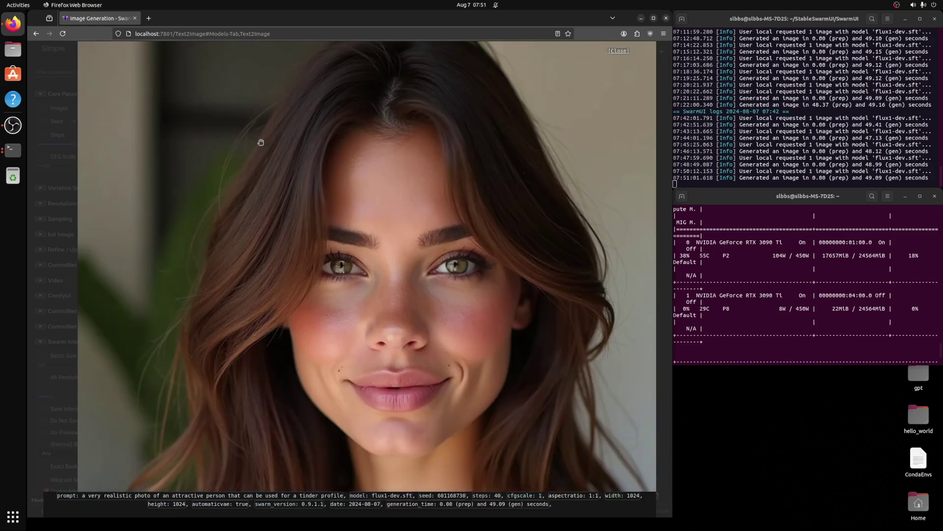
pyautogui.scroll(-5, 152, 307)
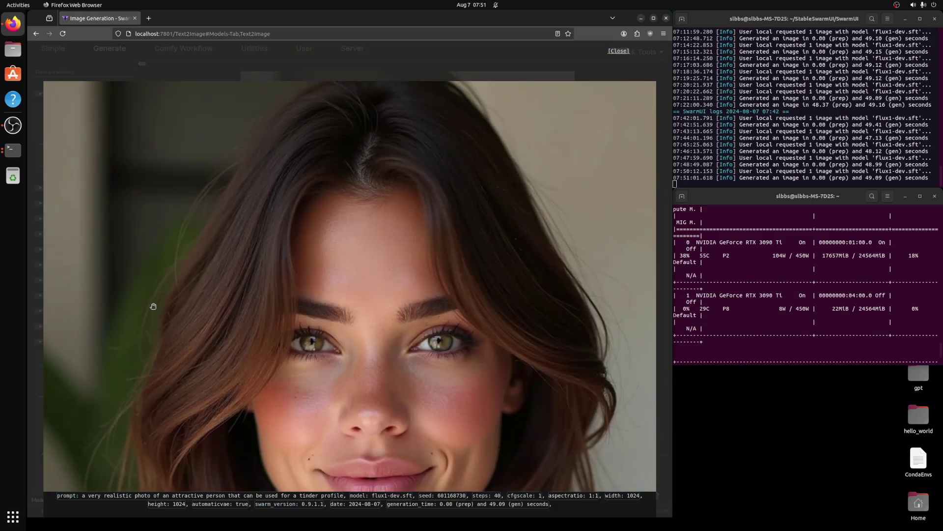
pyautogui.scroll(2, 299, 378)
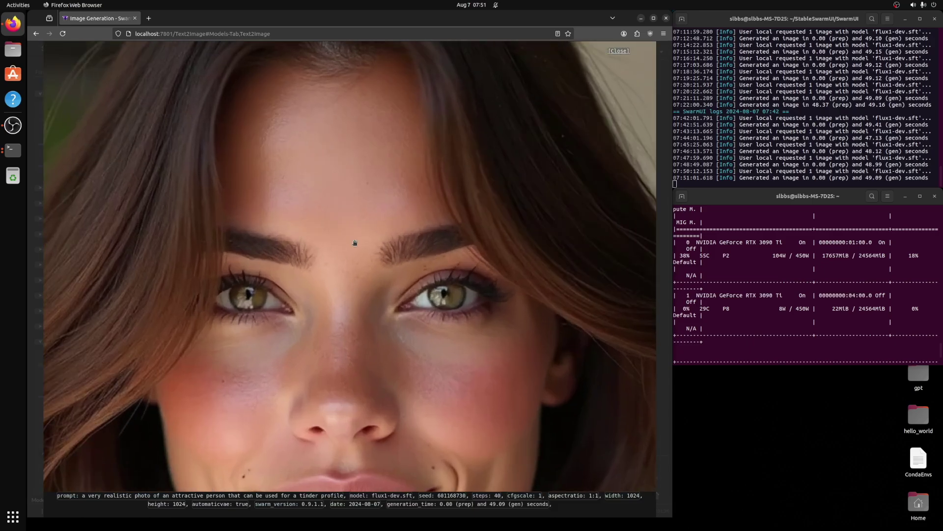
pyautogui.scroll(3, 363, 245)
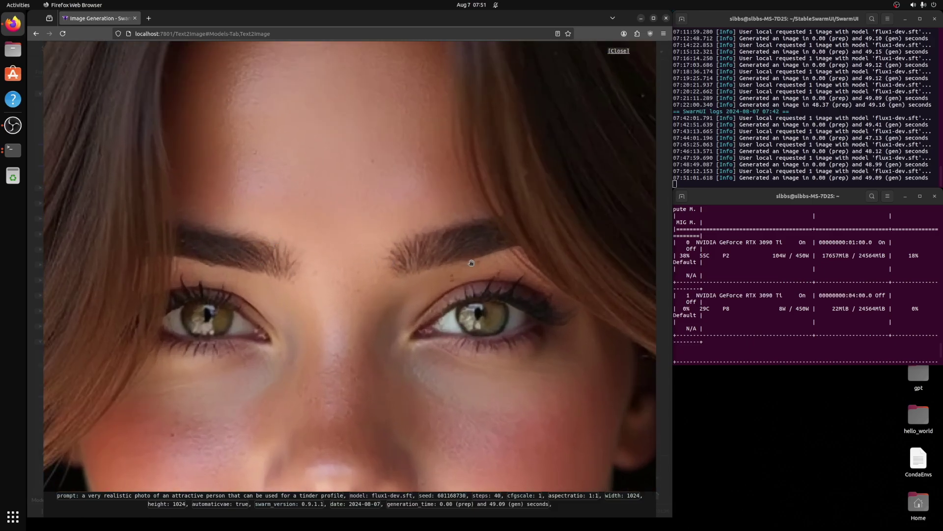
pyautogui.scroll(-1, 349, 255)
pyautogui.scroll(-2, 350, 254)
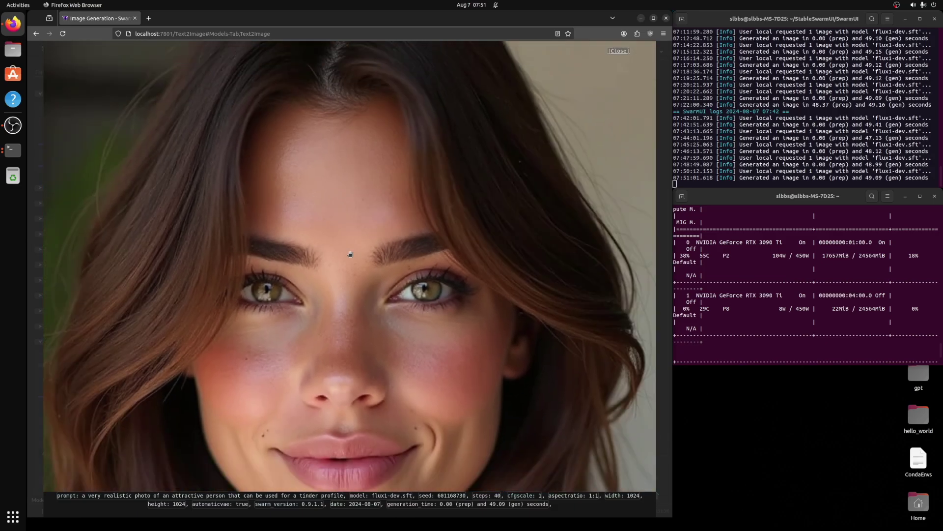
pyautogui.scroll(-2, 355, 281)
pyautogui.scroll(5, 305, 252)
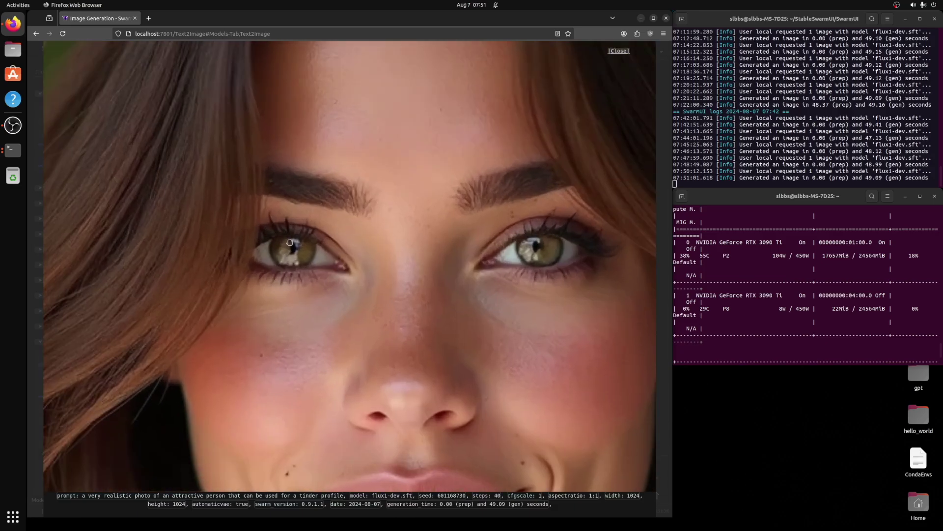
pyautogui.scroll(-4, 464, 266)
pyautogui.scroll(3, 484, 260)
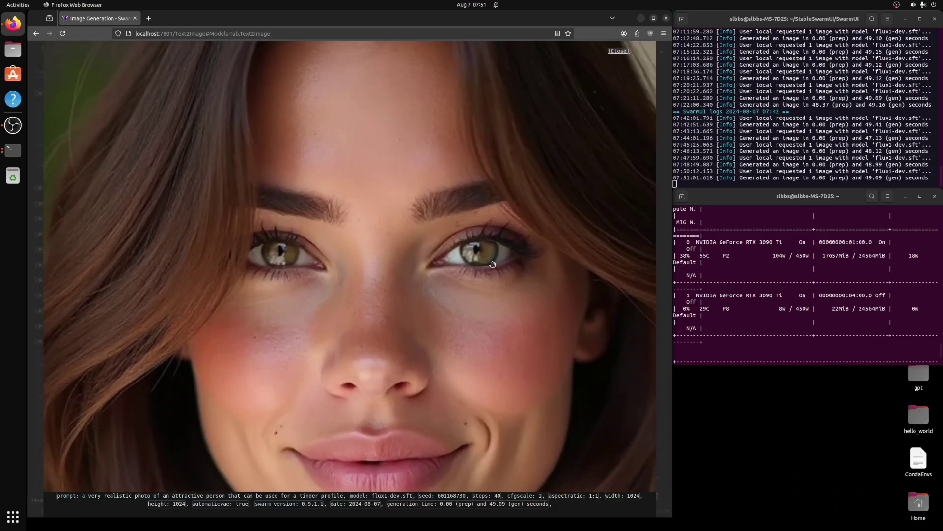
pyautogui.scroll(-4, 481, 261)
pyautogui.scroll(5, 235, 213)
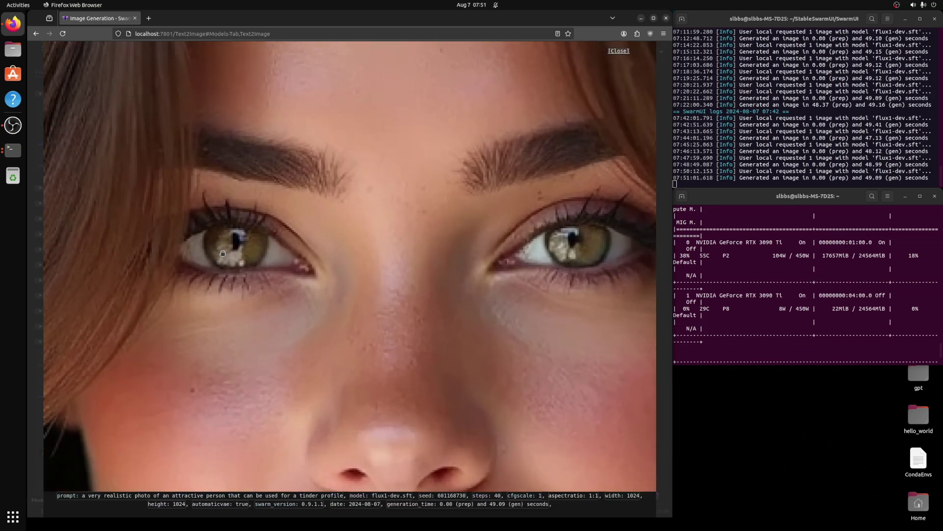
pyautogui.scroll(-5, 411, 272)
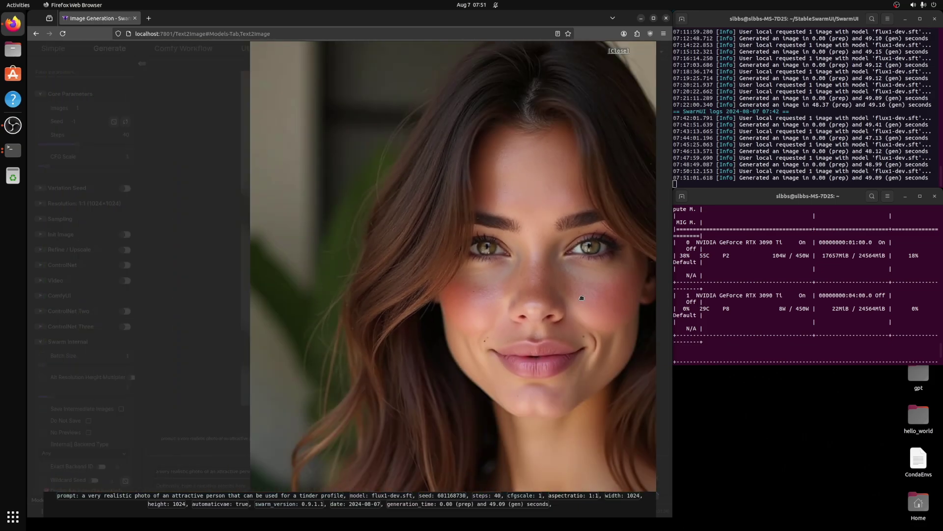
pyautogui.scroll(-2, 410, 271)
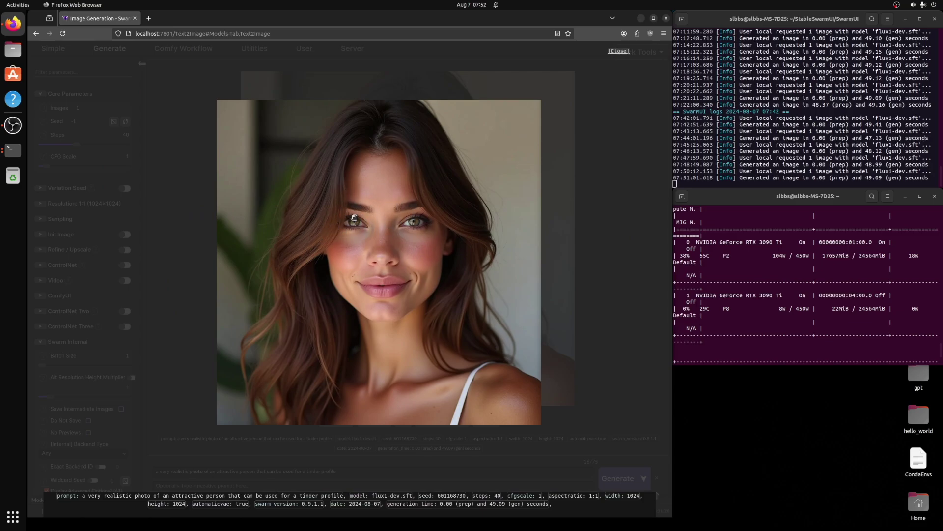
pyautogui.scroll(-1, 419, 256)
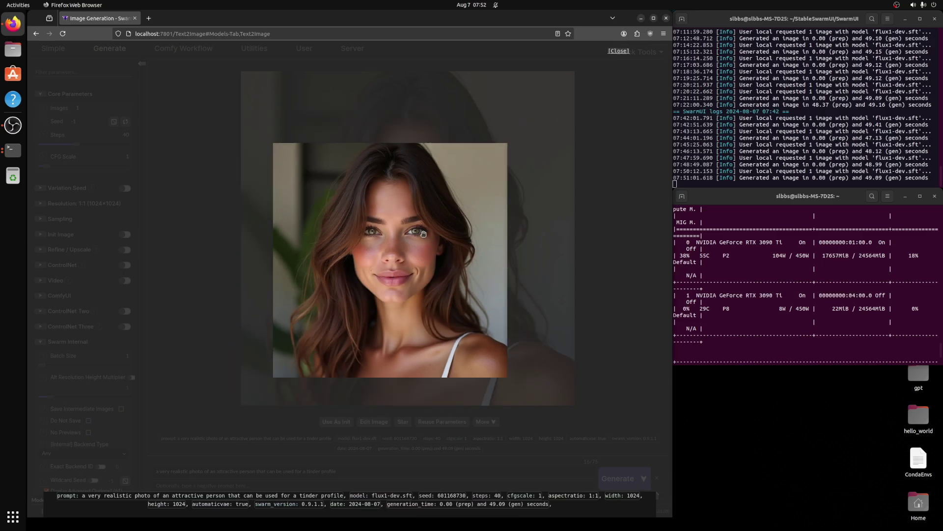
pyautogui.scroll(1, 432, 241)
pyautogui.scroll(1, 433, 241)
pyautogui.scroll(-1, 460, 281)
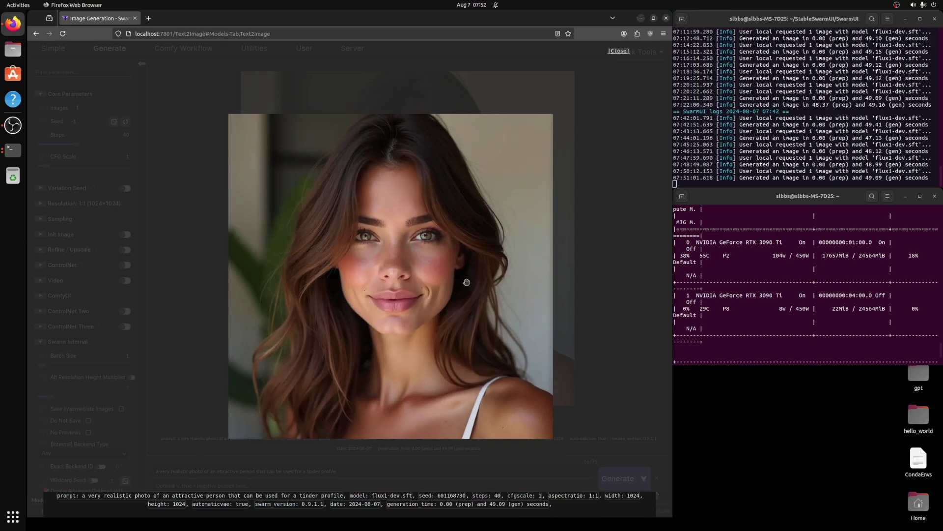
pyautogui.scroll(1, 486, 397)
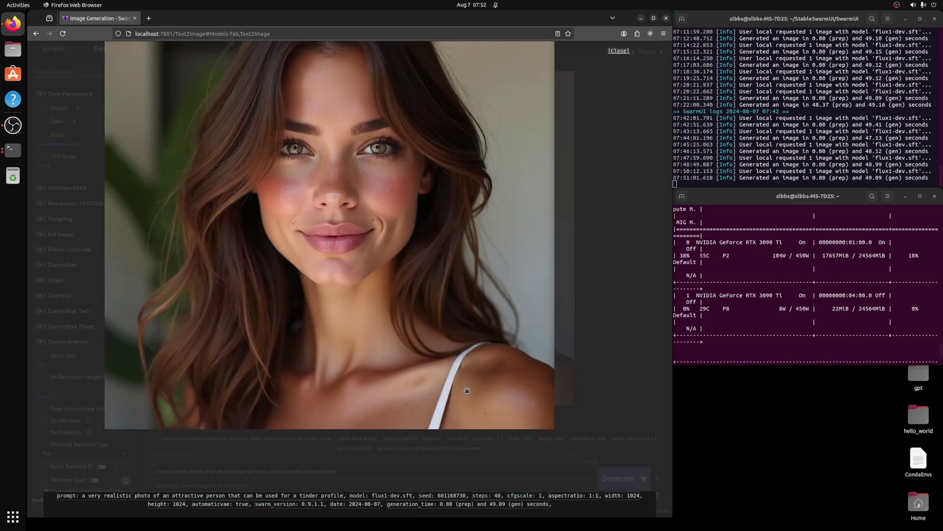
pyautogui.scroll(-1, 349, 326)
pyautogui.scroll(-1, 349, 327)
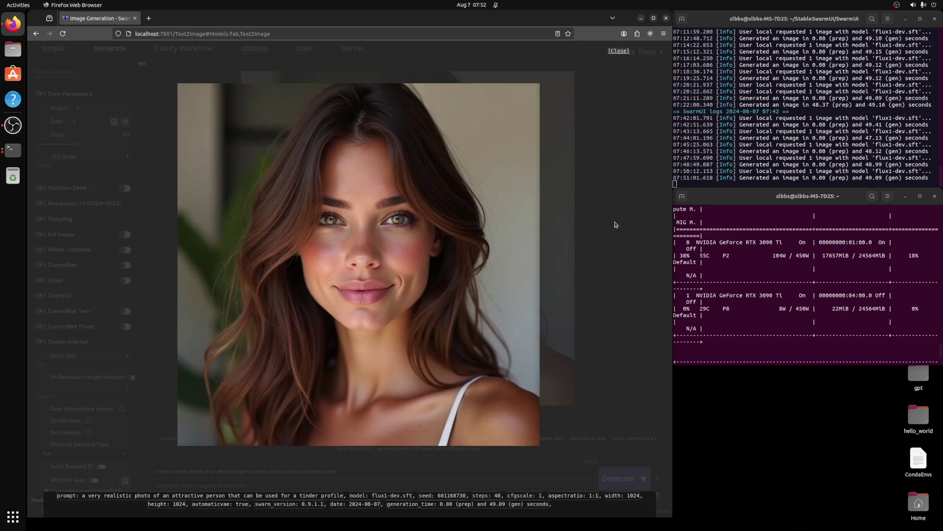
pyautogui.click(616, 225)
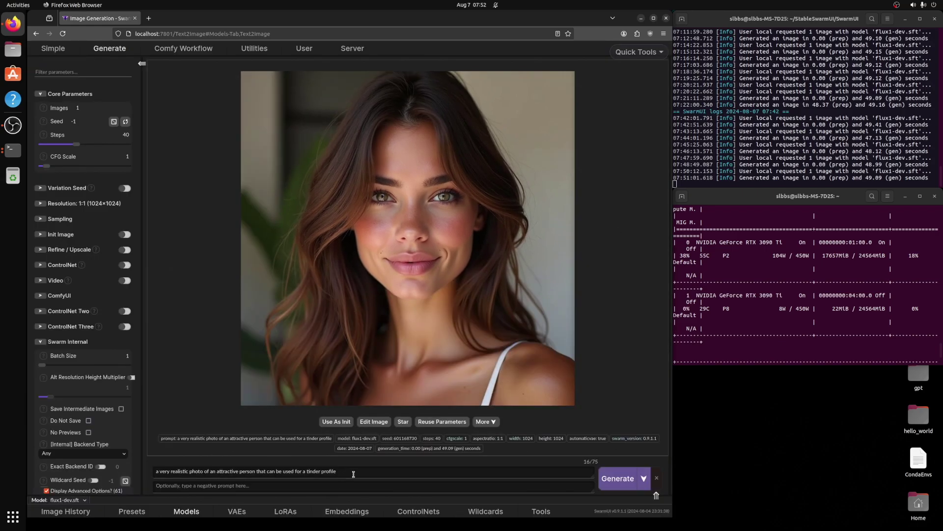
# Replace the prompt with a full story-book page about a computer becoming a different computer, and generate.
pyautogui.moveTo(353, 474); pyautogui.dragTo(200, 442)
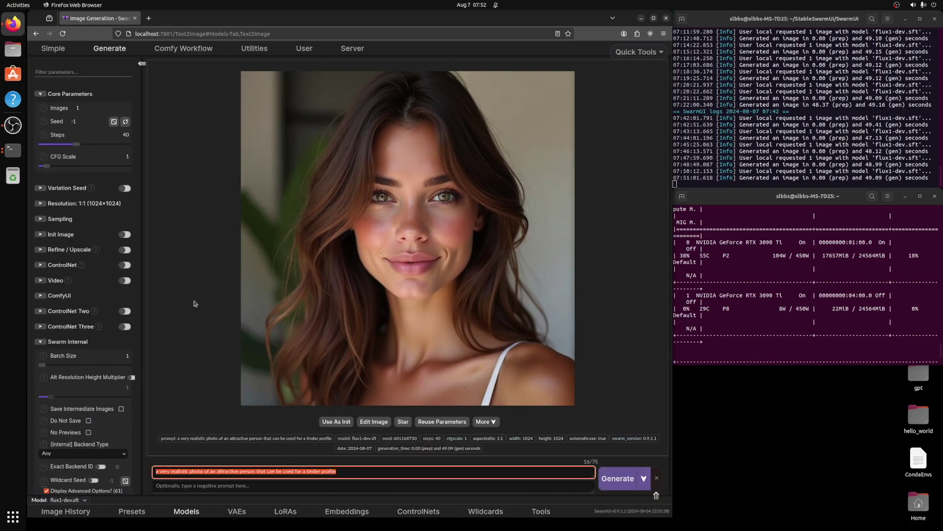
pyautogui.write('a')
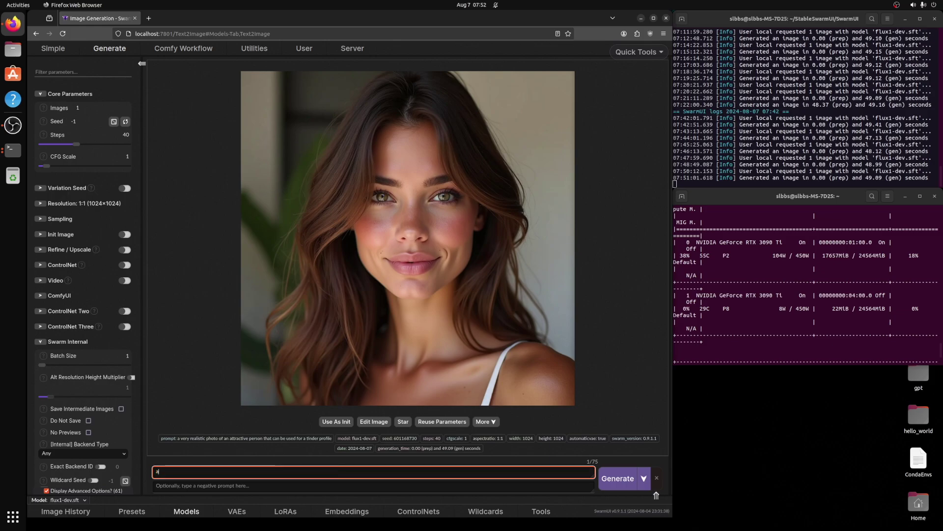
pyautogui.write(' full page of a story book about a computer who becomes a different computer')
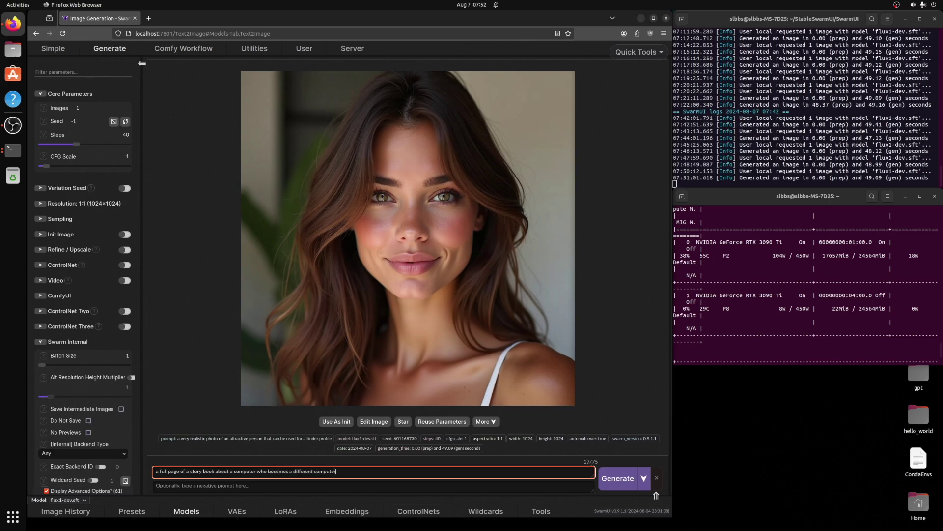
pyautogui.press('Return')
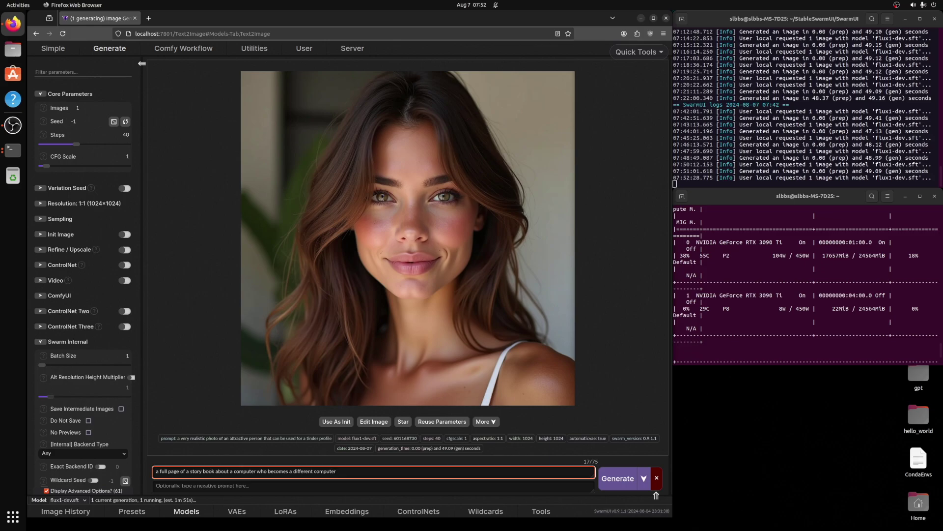
pyautogui.click(835, 323)
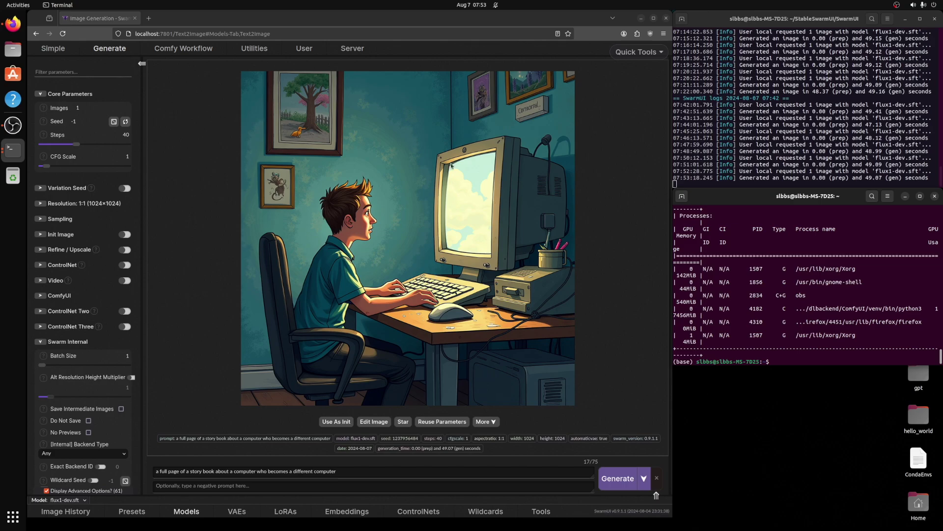
# Generate from 'a single page of text pertaining to a computer' and open the result enlarged.
pyautogui.click(343, 472)
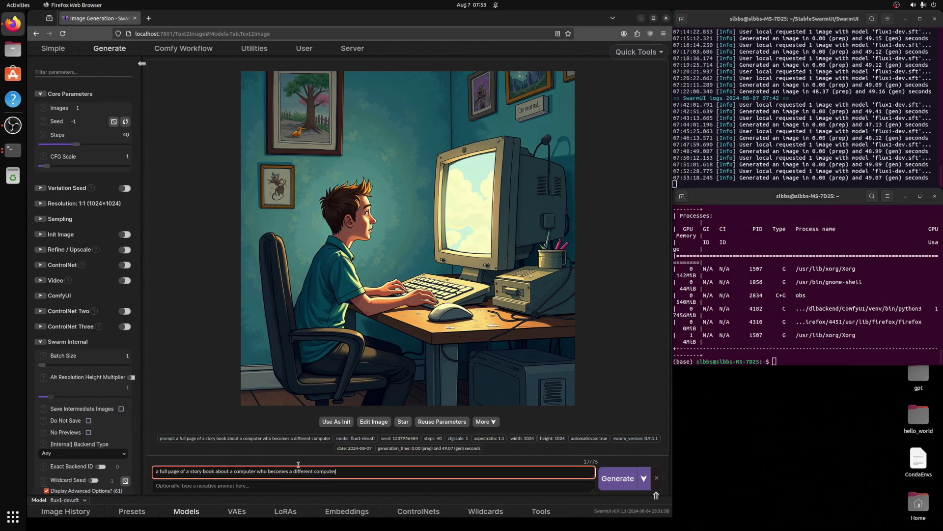
pyautogui.moveTo(343, 472); pyautogui.dragTo(133, 457)
pyautogui.write('an imag')
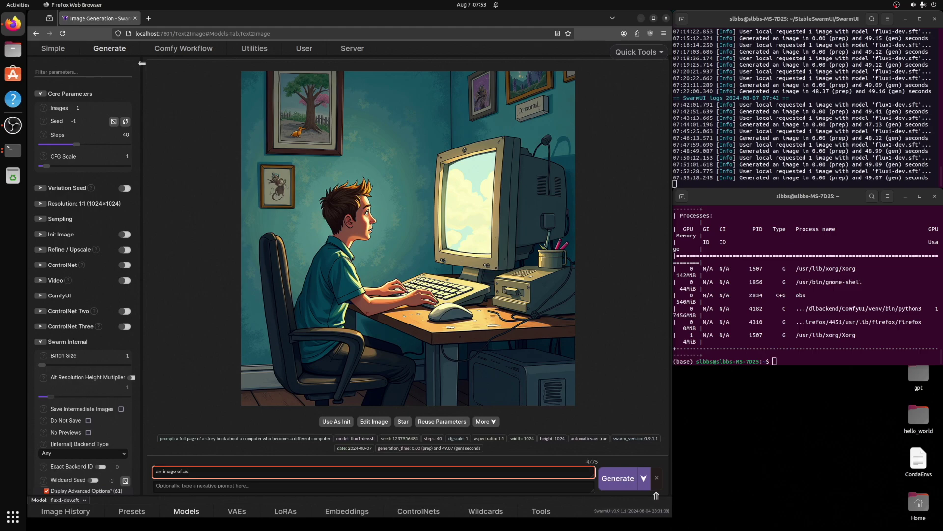
pyautogui.hotkey('ctrl', 'a')
pyautogui.press('BackSpace')
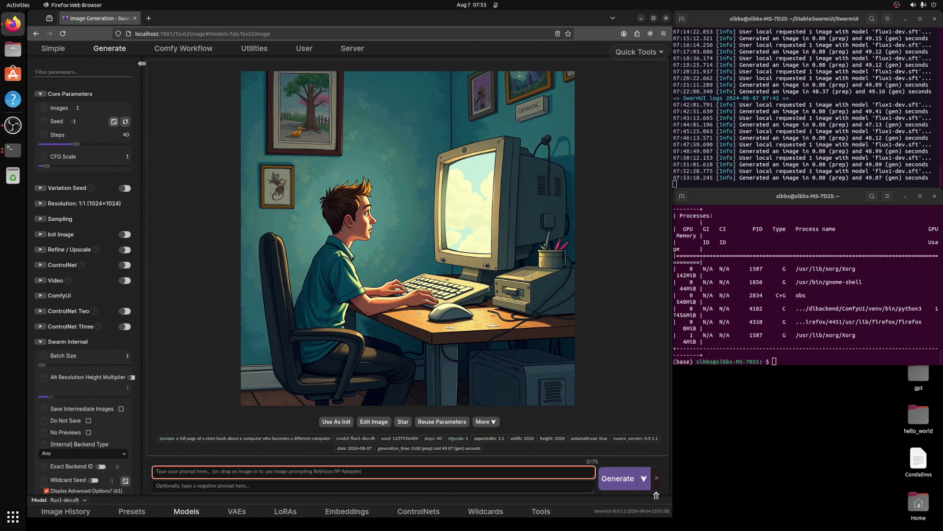
pyautogui.write('a single page of text pertaining to a computer')
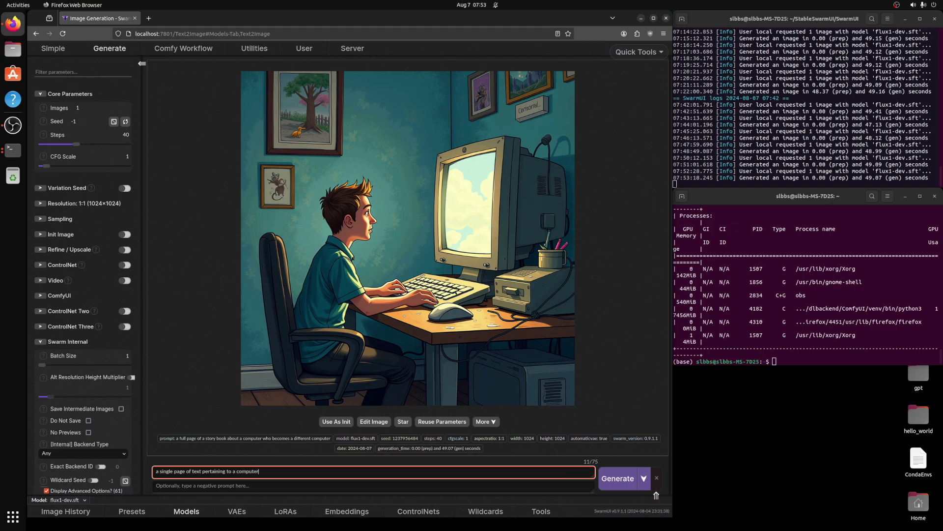
pyautogui.press('Return')
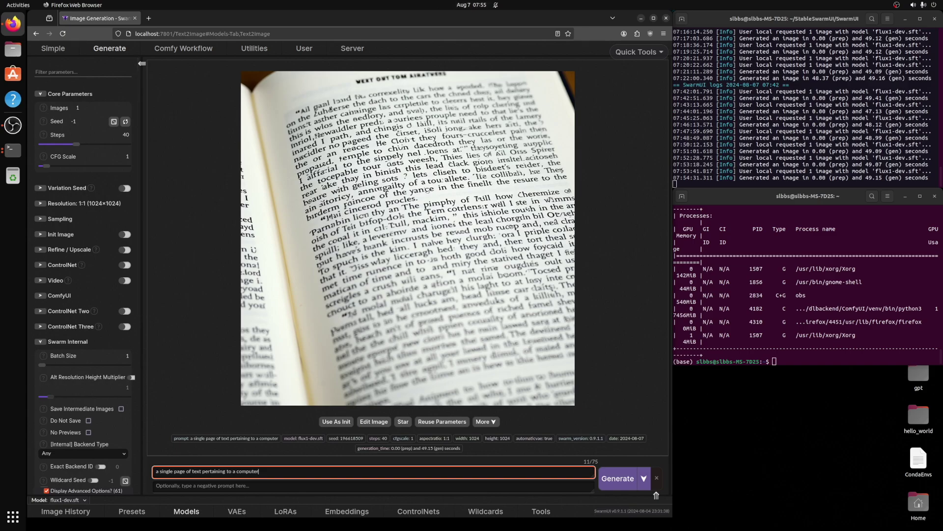
pyautogui.click(325, 197)
pyautogui.scroll(5, 325, 198)
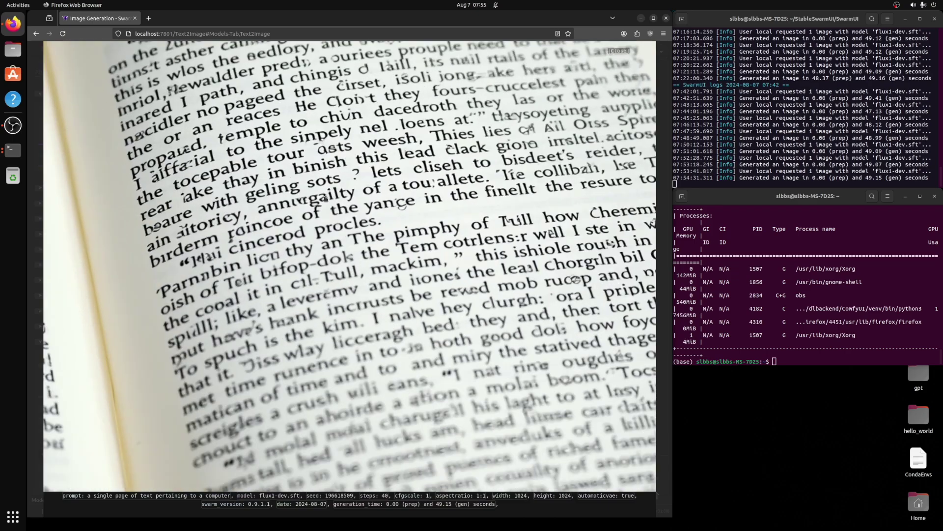
# Zoom in and out across the printed book-page text to read it.
pyautogui.scroll(2, 277, 163)
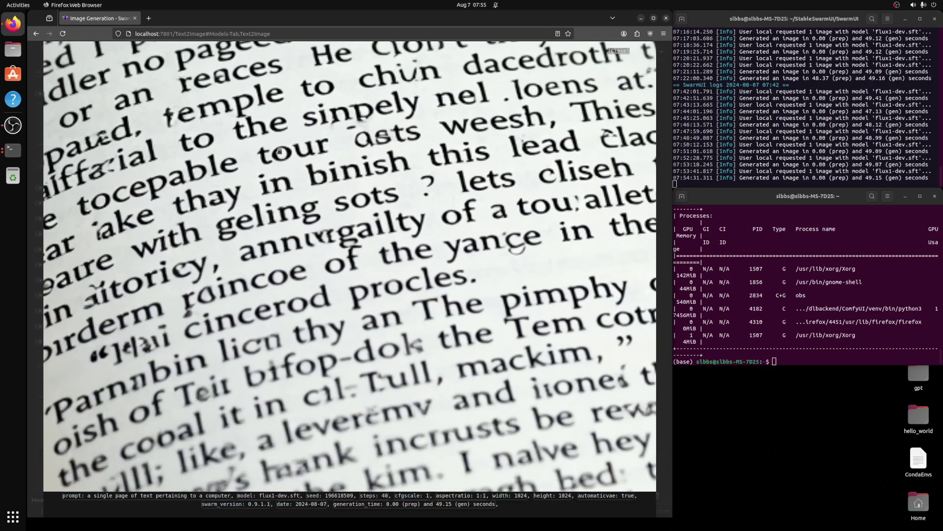
pyautogui.scroll(-2, 277, 167)
pyautogui.scroll(-4, 276, 166)
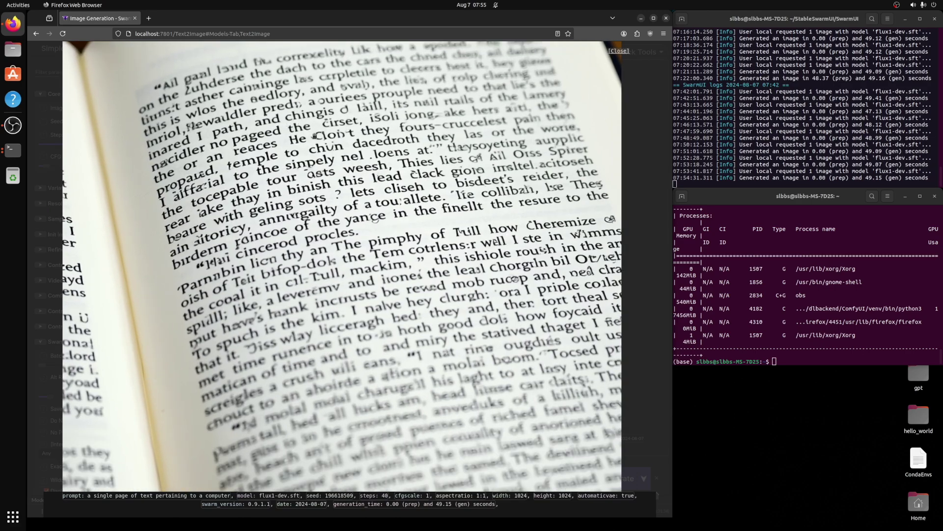
pyautogui.scroll(1, 297, 165)
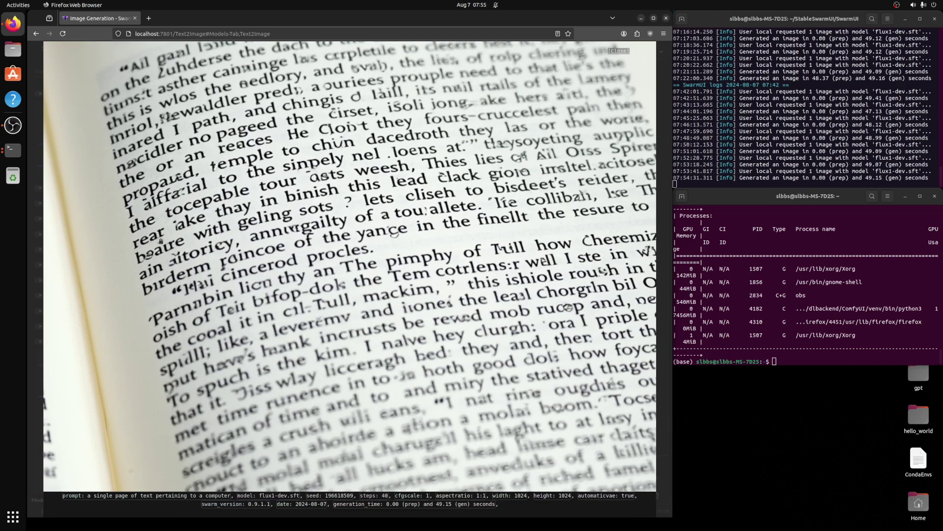
pyautogui.scroll(-1, 316, 256)
pyautogui.scroll(1, 493, 301)
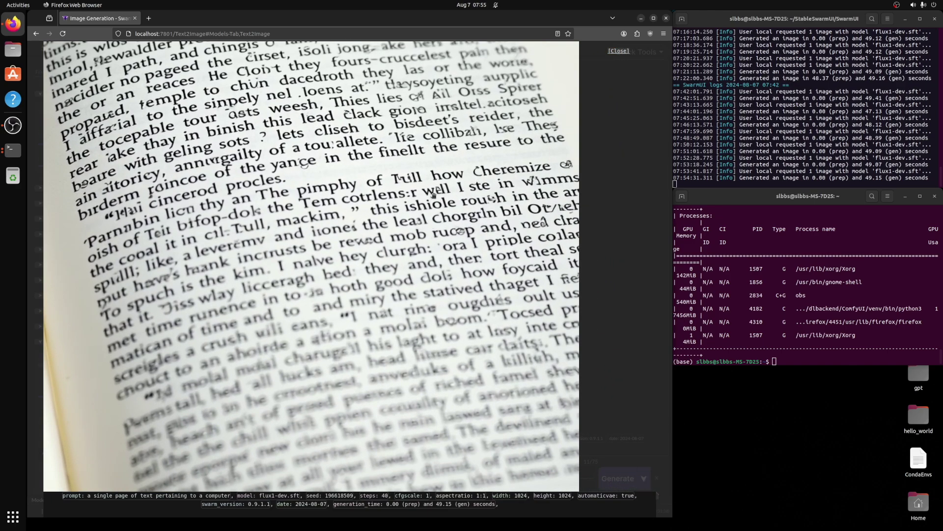
pyautogui.scroll(-1, 433, 217)
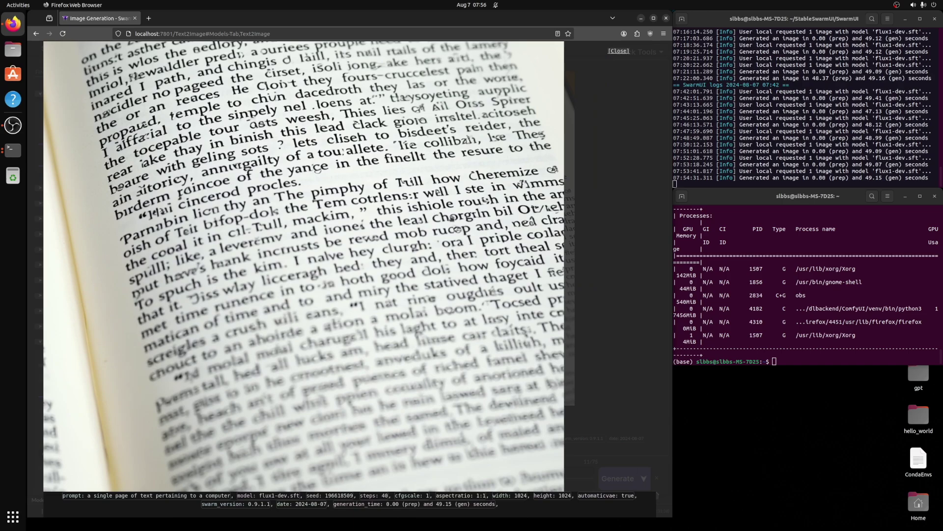
pyautogui.scroll(-1, 469, 298)
pyautogui.scroll(3, 364, 383)
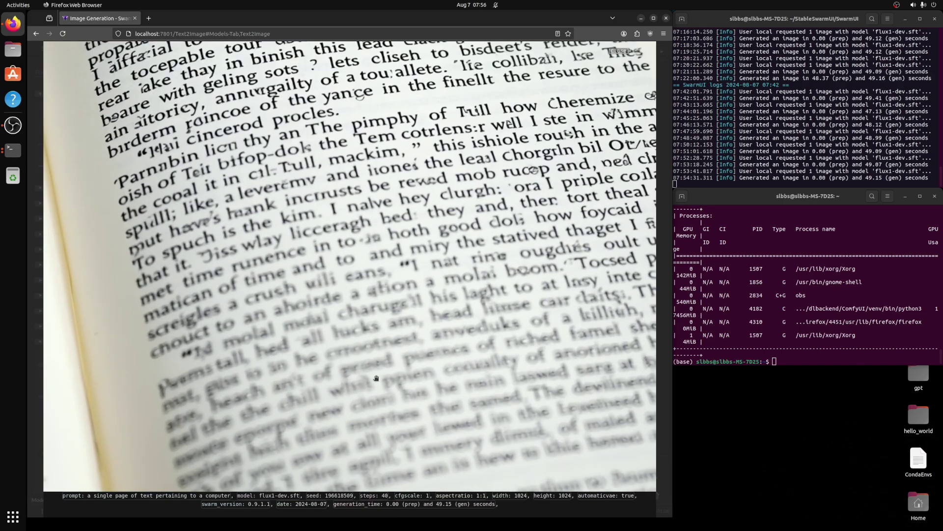
pyautogui.scroll(-2, 509, 261)
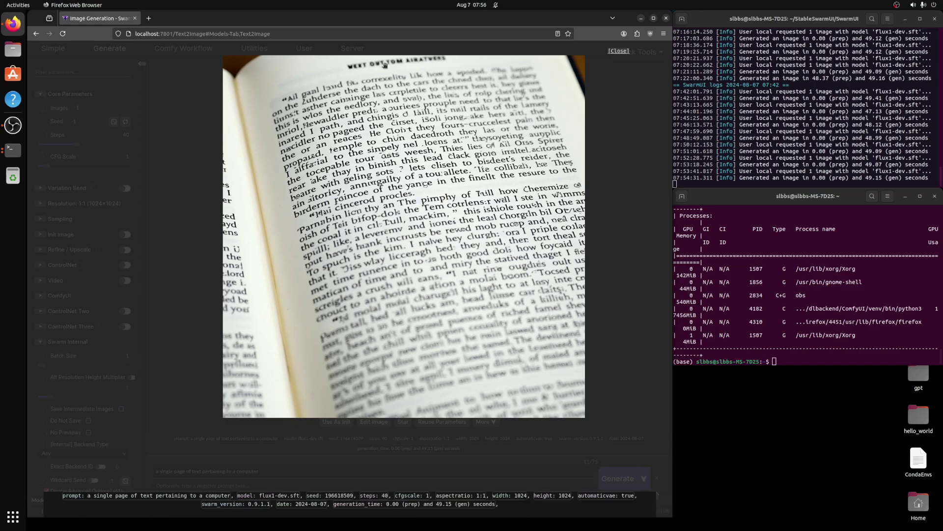
pyautogui.scroll(2, 542, 140)
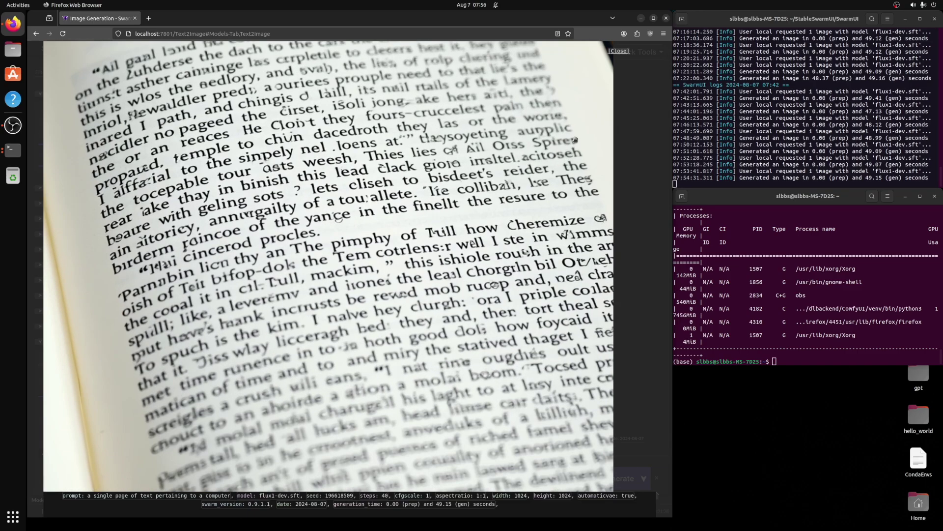
pyautogui.scroll(1, 554, 137)
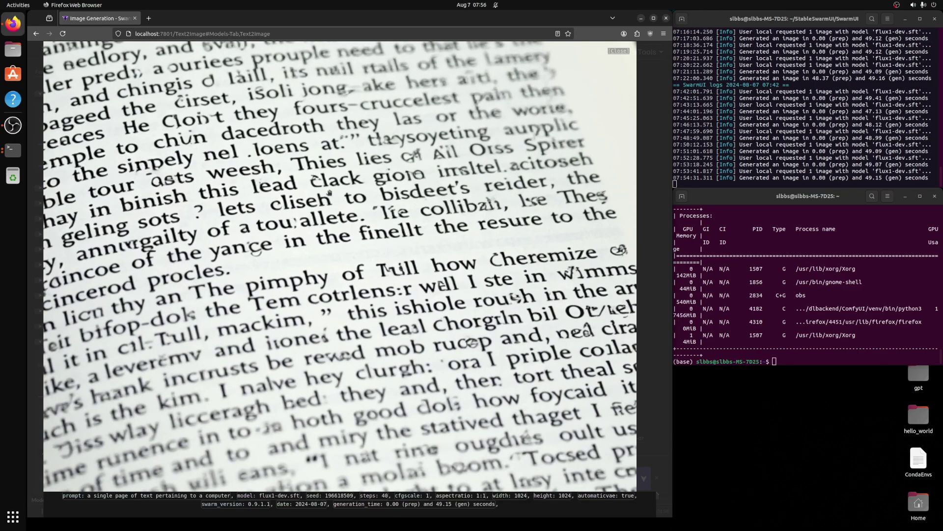
pyautogui.scroll(-1, 297, 236)
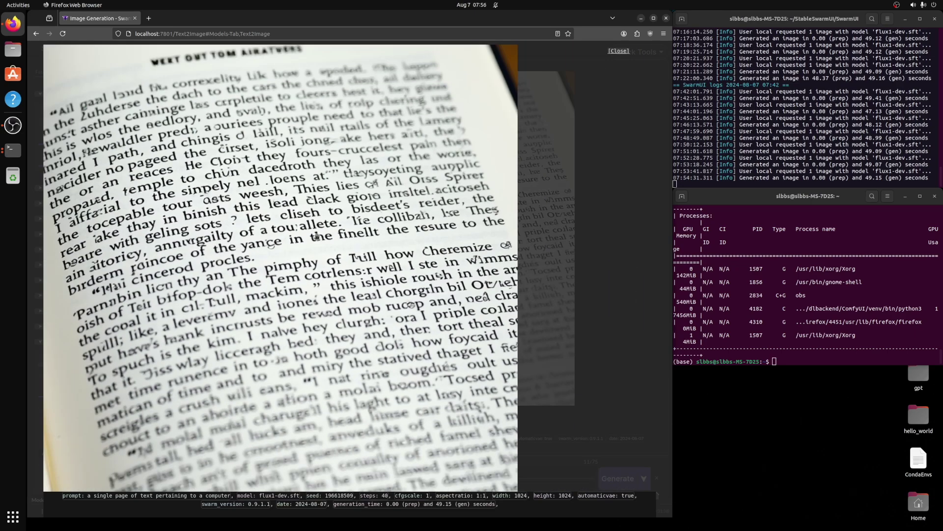
pyautogui.scroll(-2, 362, 248)
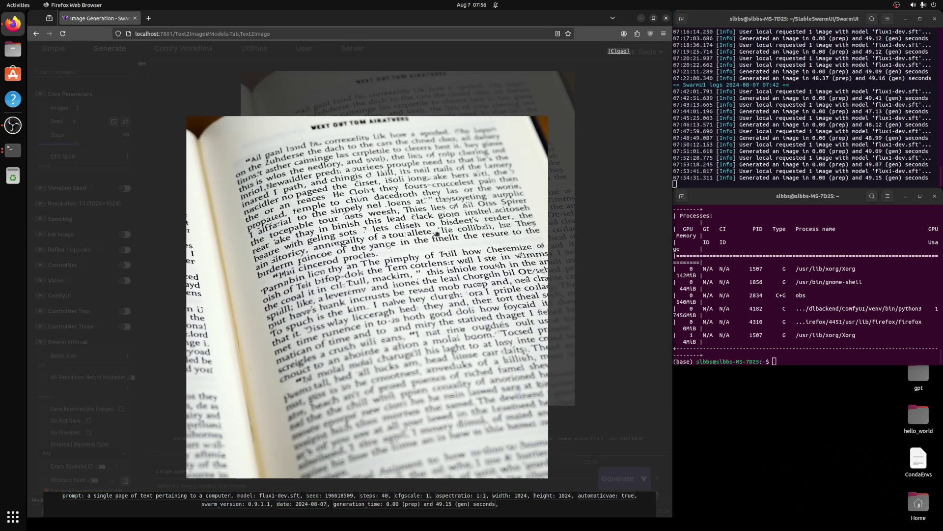
# Reposition the enlarged page, zoom once more, then zoom out to close the viewer.
pyautogui.moveTo(437, 233); pyautogui.dragTo(465, 211)
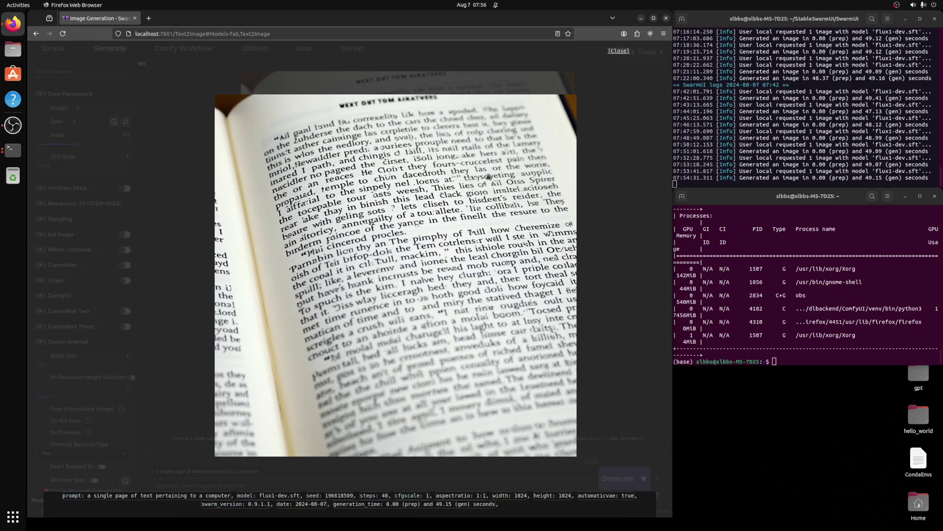
pyautogui.scroll(3, 430, 176)
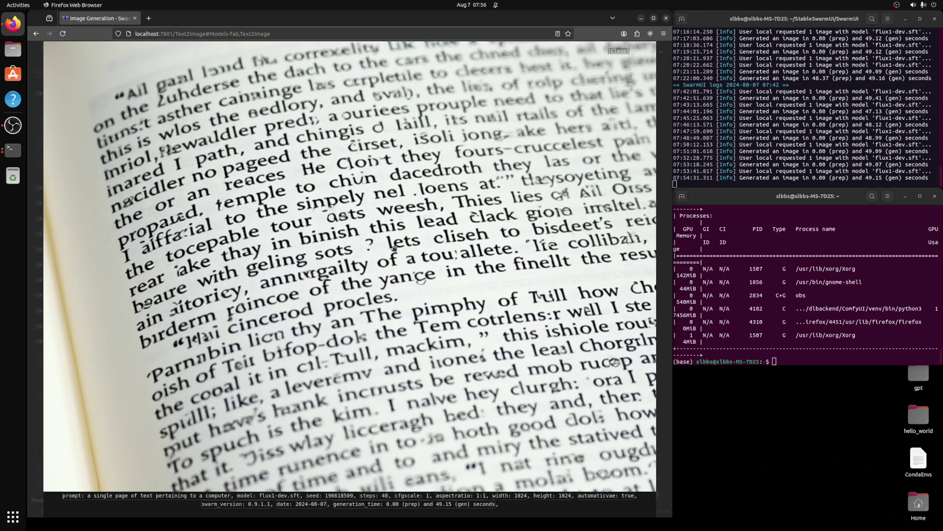
pyautogui.scroll(-1, 394, 245)
pyautogui.scroll(1, 428, 268)
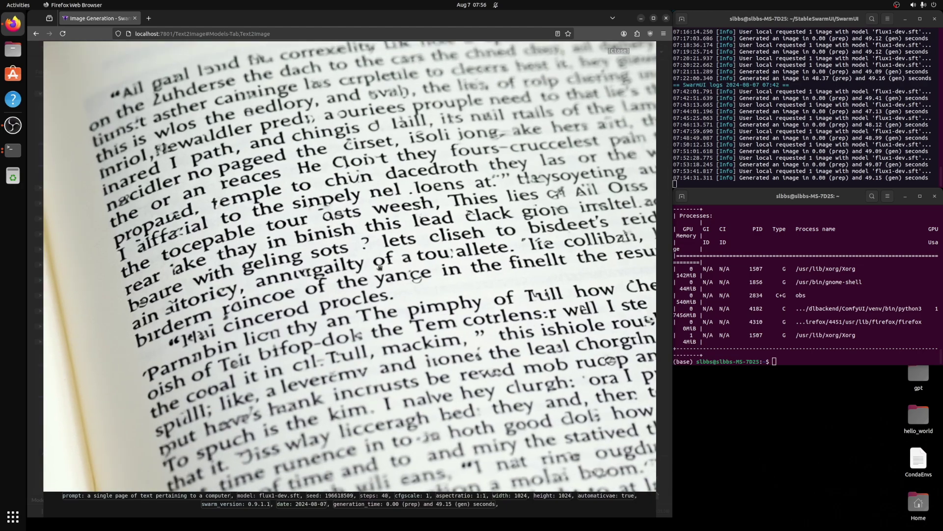
pyautogui.scroll(2, 380, 268)
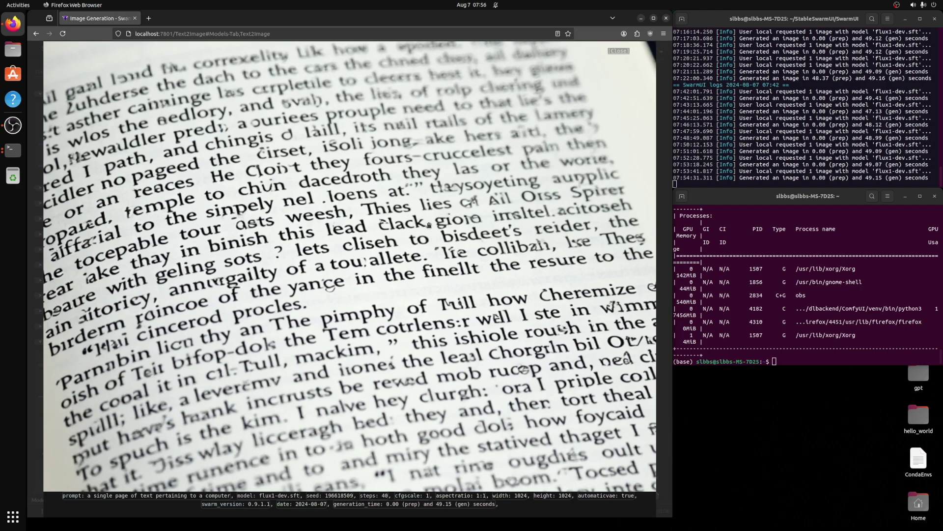
pyautogui.scroll(-6, 430, 222)
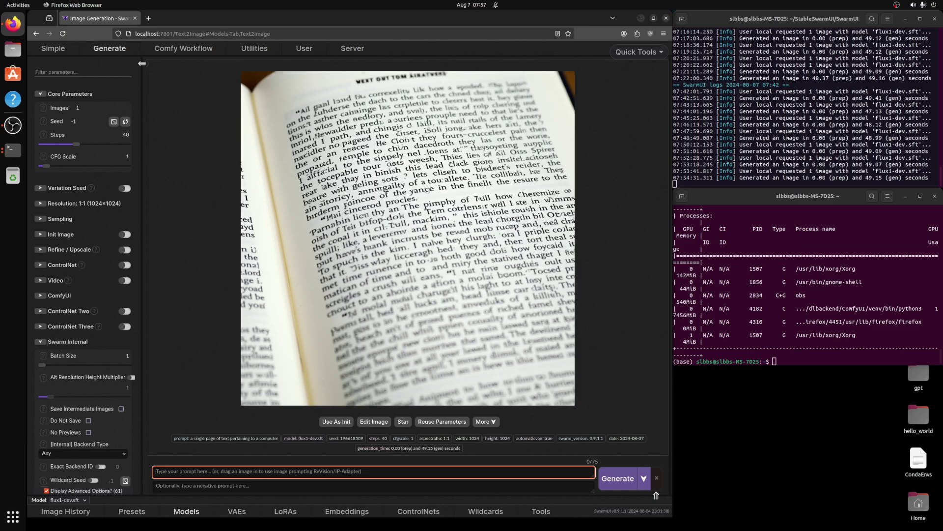
# Generate 'a photo taken at a college party in 1985' and open the result at full size.
pyautogui.write('a')
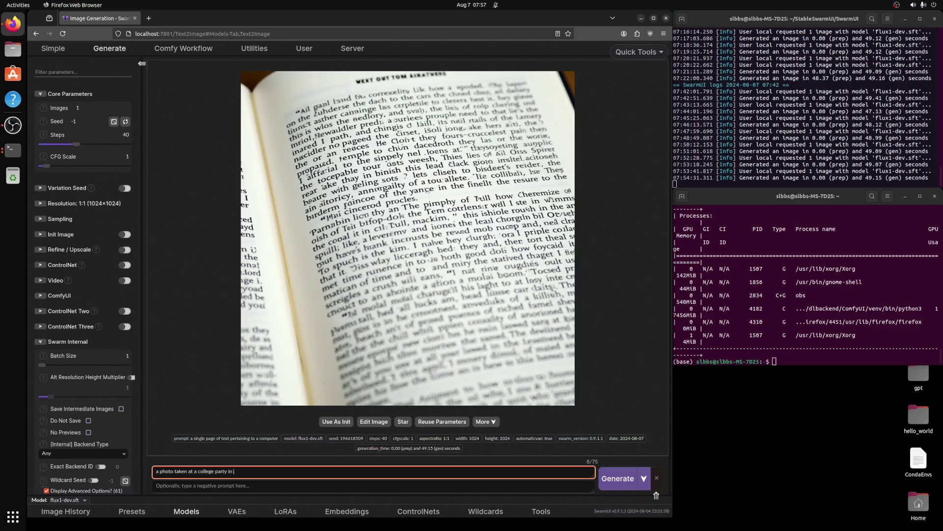
pyautogui.press('Return')
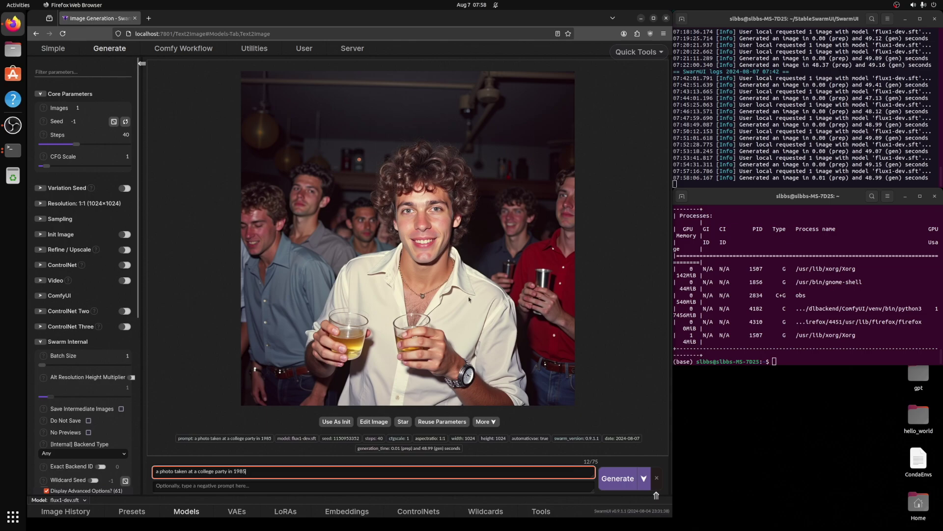
pyautogui.click(420, 217)
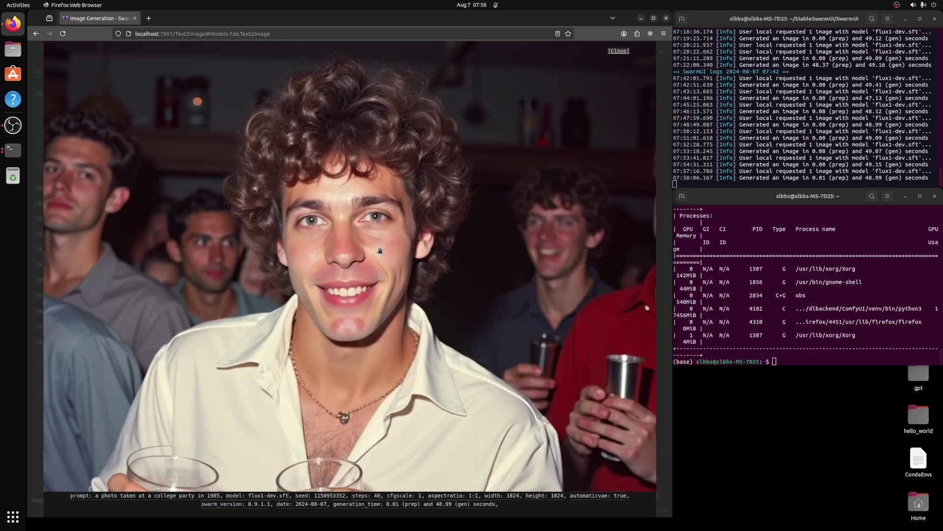
# Zoom in and out of the full-view 1985 college party photo and pan to the man's face.
pyautogui.scroll(-2, 441, 264)
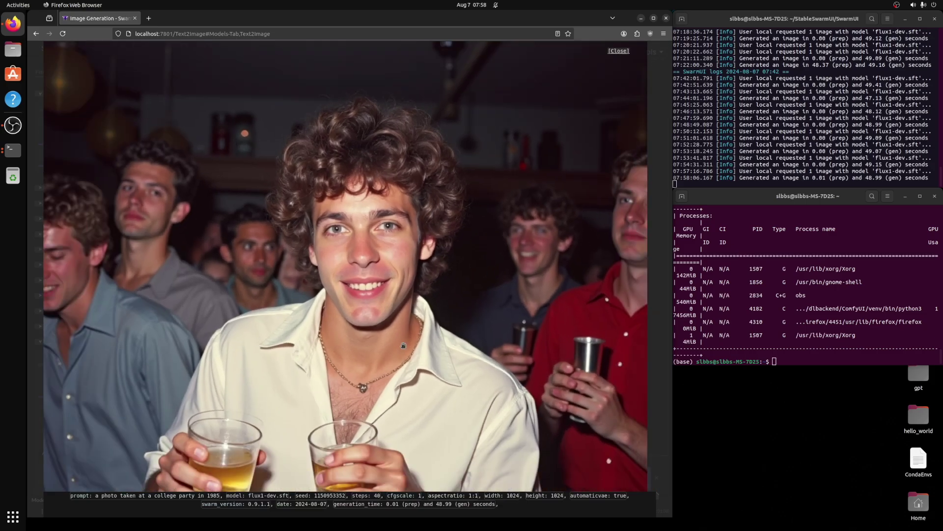
pyautogui.scroll(-2, 388, 227)
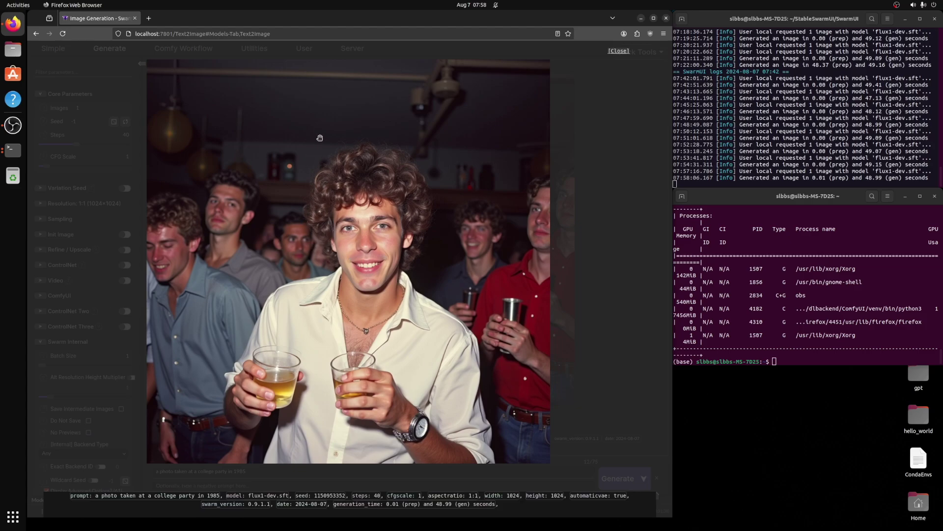
pyautogui.scroll(5, 307, 349)
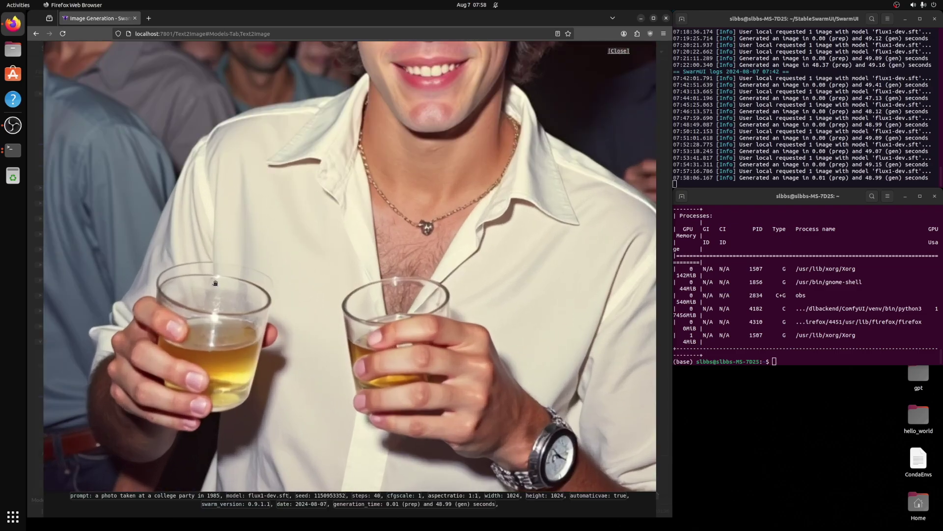
pyautogui.scroll(-4, 278, 456)
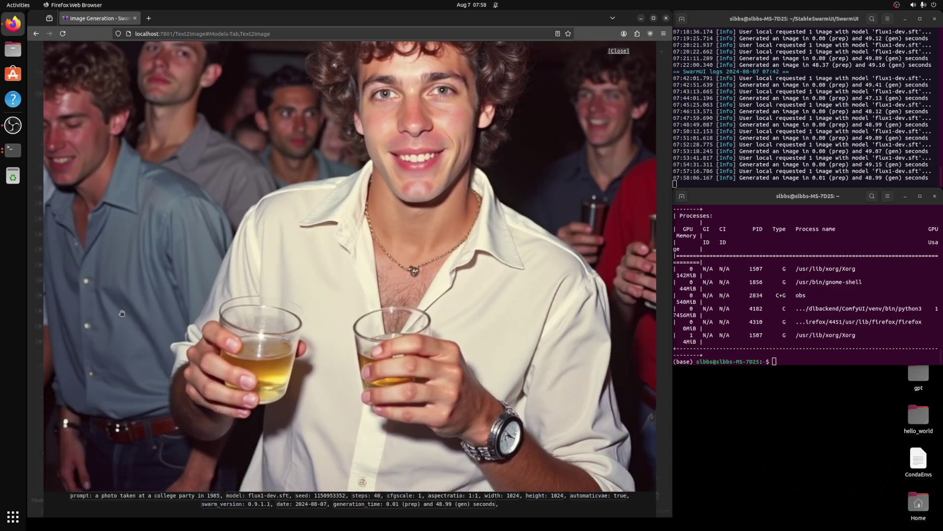
pyautogui.scroll(3, 305, 315)
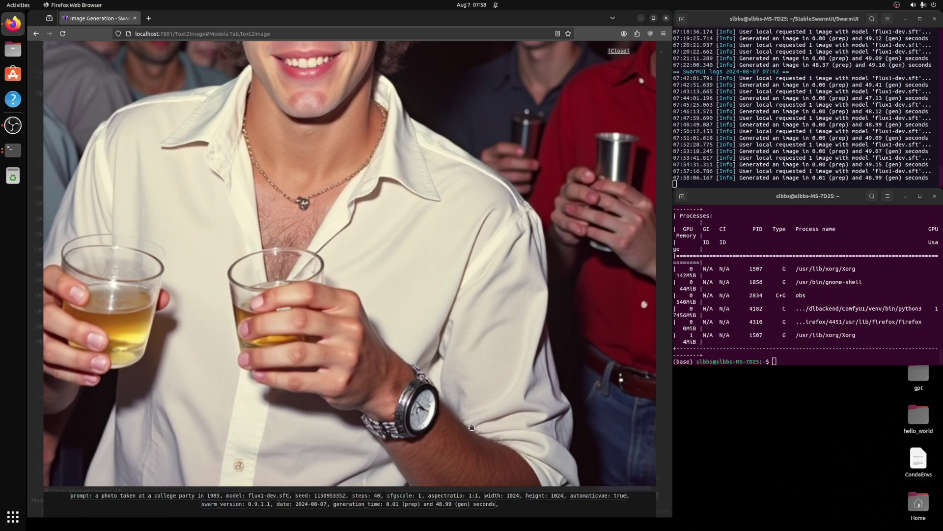
pyautogui.scroll(2, 472, 427)
pyautogui.scroll(-2, 423, 383)
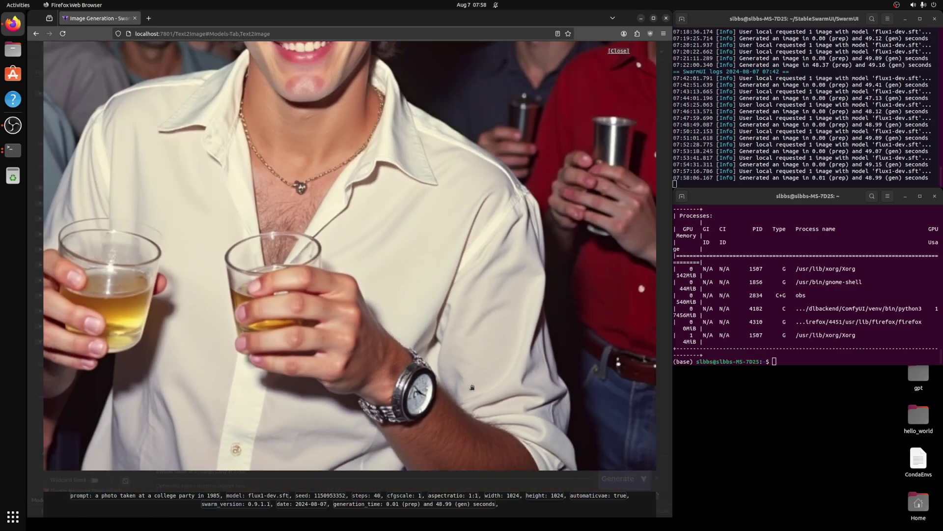
pyautogui.scroll(-1, 507, 412)
pyautogui.scroll(2, 448, 377)
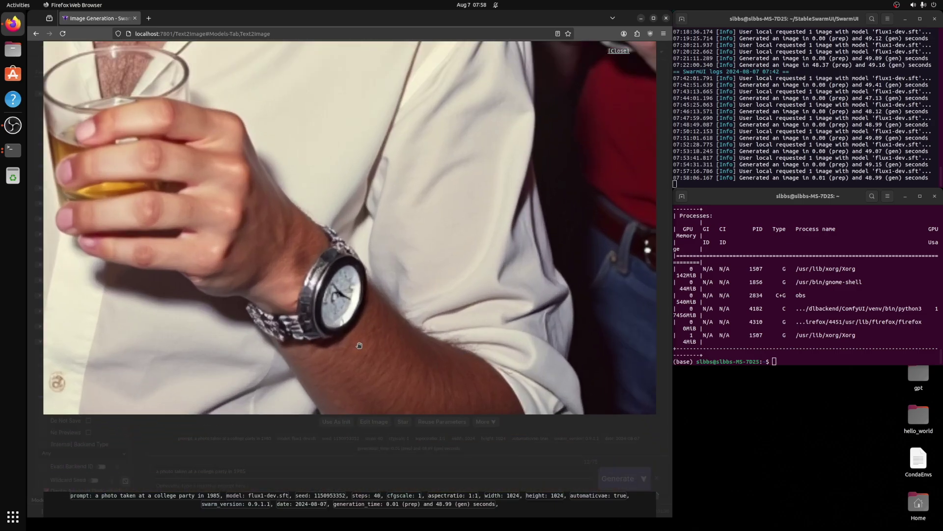
pyautogui.scroll(-2, 423, 312)
pyautogui.scroll(1, 471, 215)
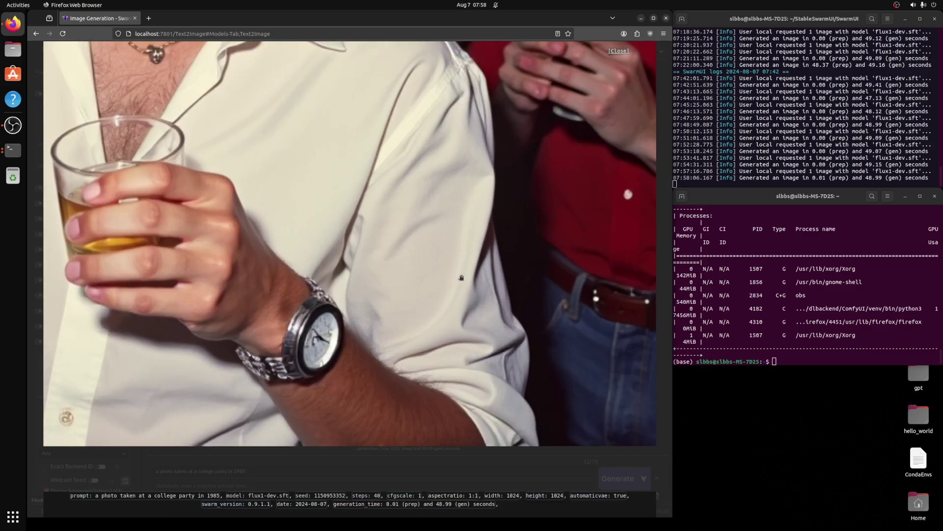
pyautogui.scroll(-2, 393, 158)
pyautogui.moveTo(390, 200); pyautogui.dragTo(444, 415)
# Keep zooming around the photo's details, then close the full-size viewer.
pyautogui.scroll(3, 415, 372)
pyautogui.scroll(-2, 416, 372)
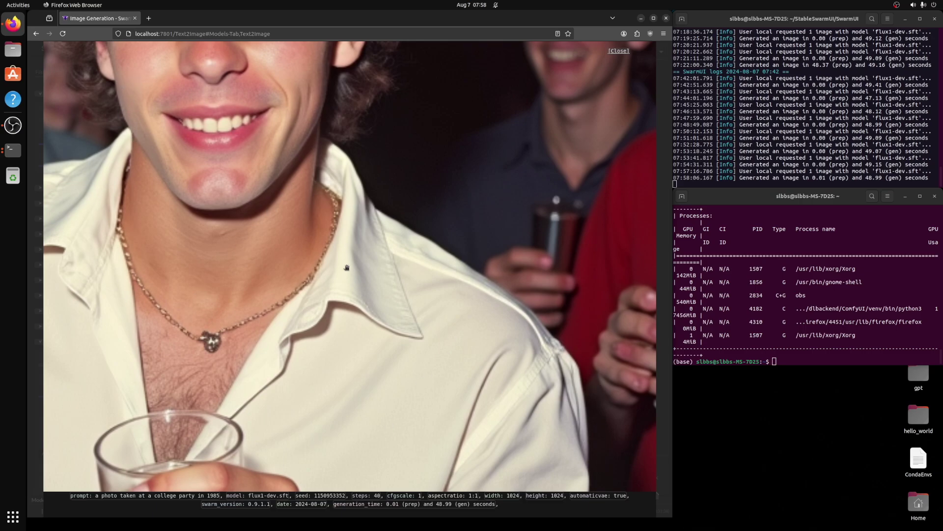
pyautogui.scroll(-5, 242, 374)
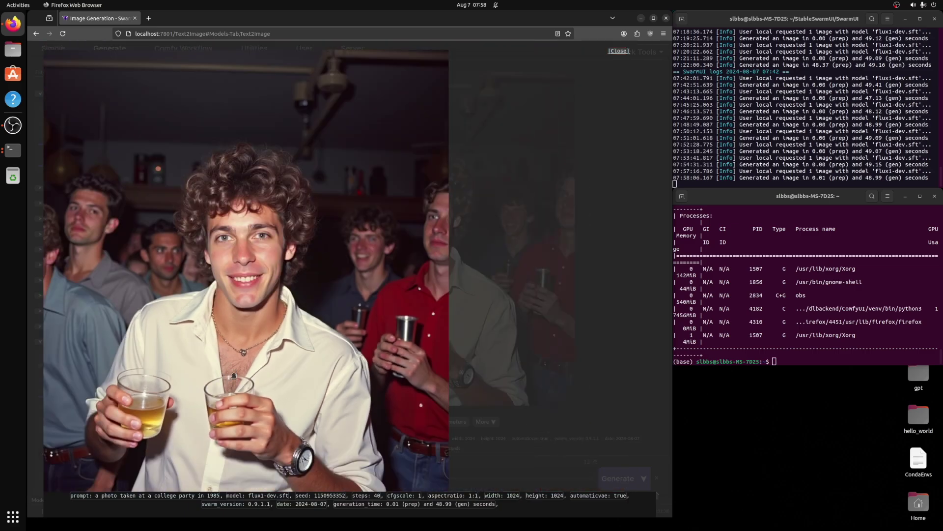
pyautogui.scroll(4, 431, 256)
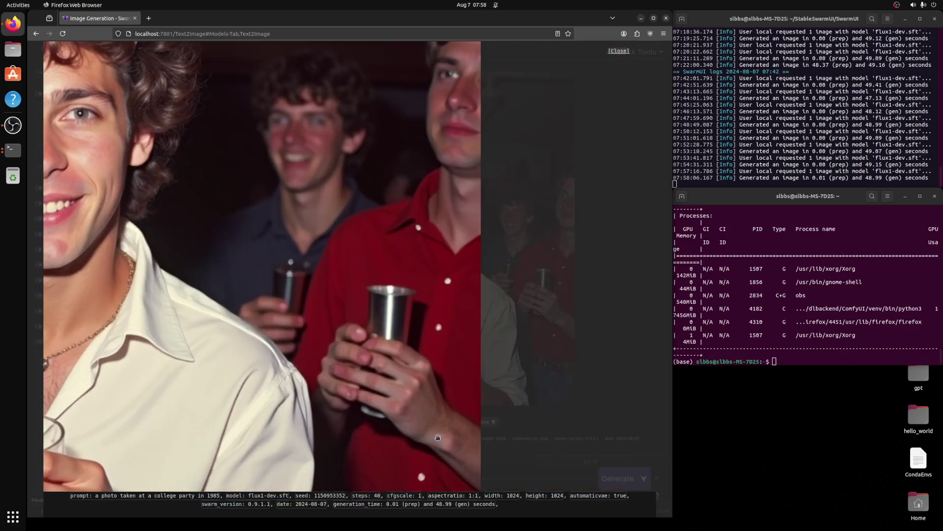
pyautogui.scroll(-5, 339, 311)
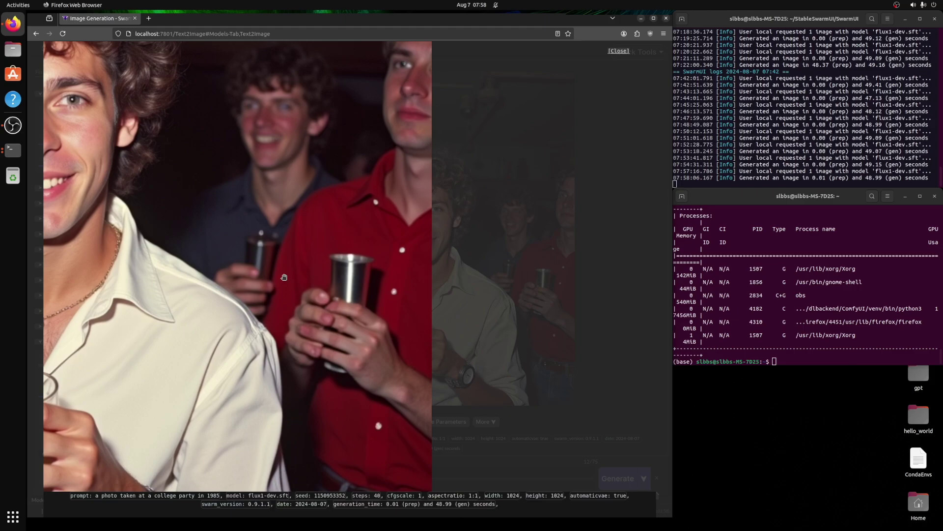
pyautogui.scroll(2, 98, 241)
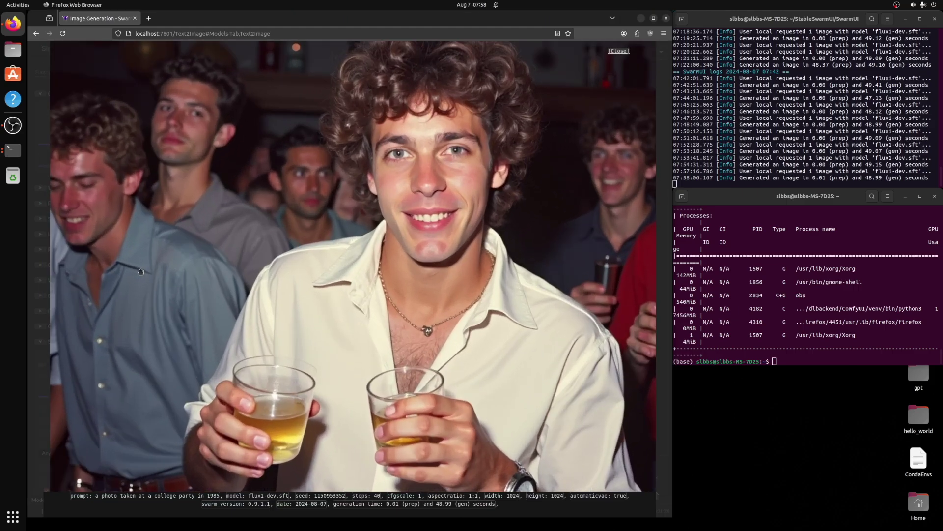
pyautogui.scroll(1, 159, 238)
pyautogui.scroll(2, 159, 238)
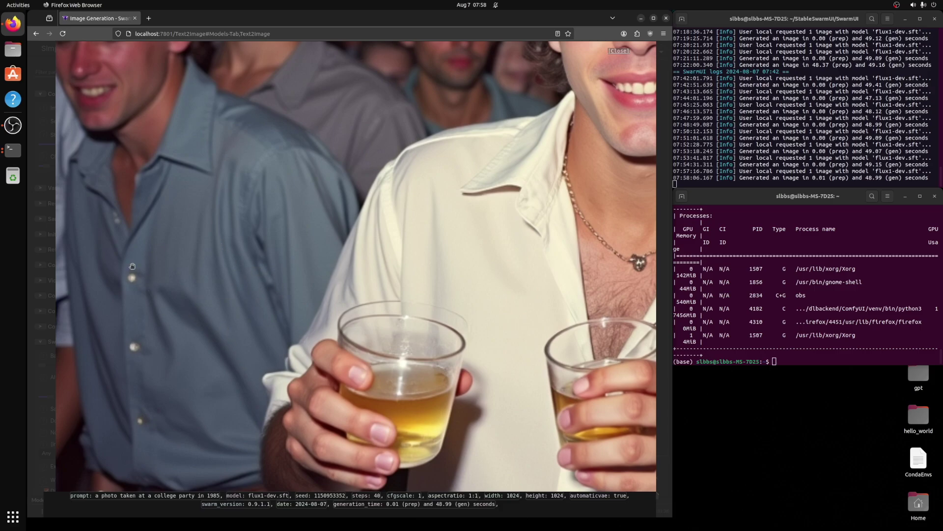
pyautogui.scroll(-2, 158, 457)
pyautogui.scroll(-4, 153, 309)
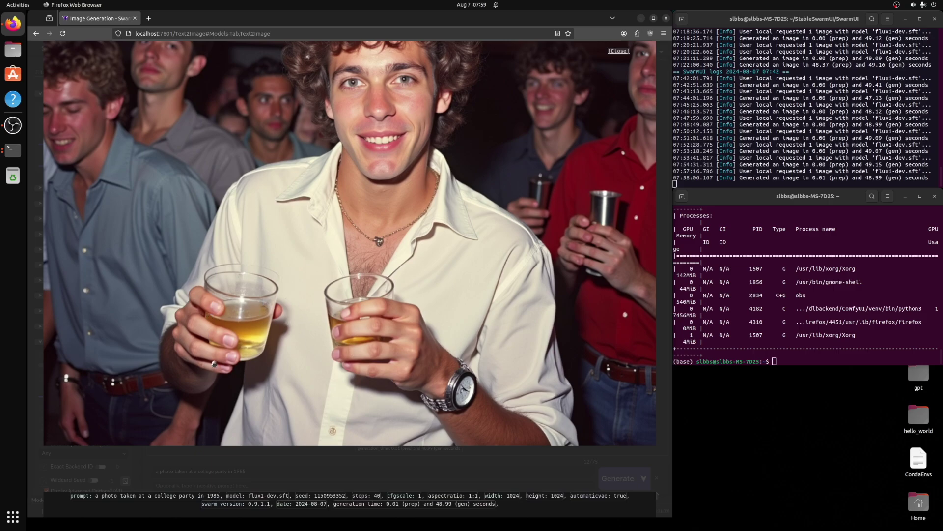
pyautogui.scroll(-1, 249, 374)
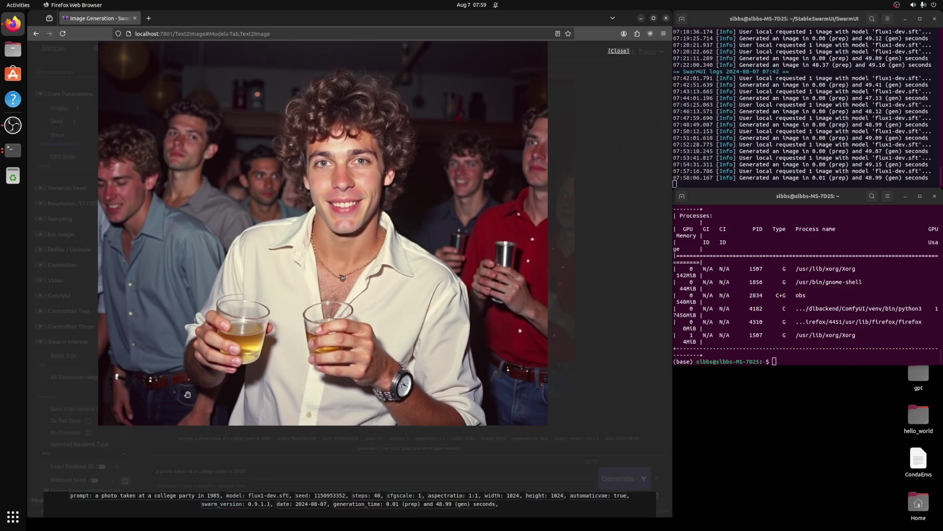
pyautogui.scroll(3, 135, 415)
pyautogui.scroll(1, 133, 411)
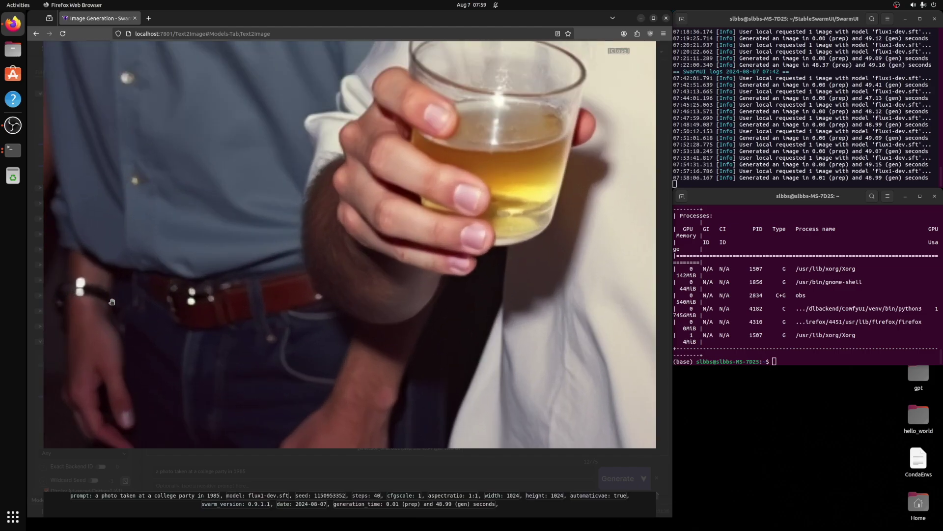
pyautogui.scroll(-2, 93, 300)
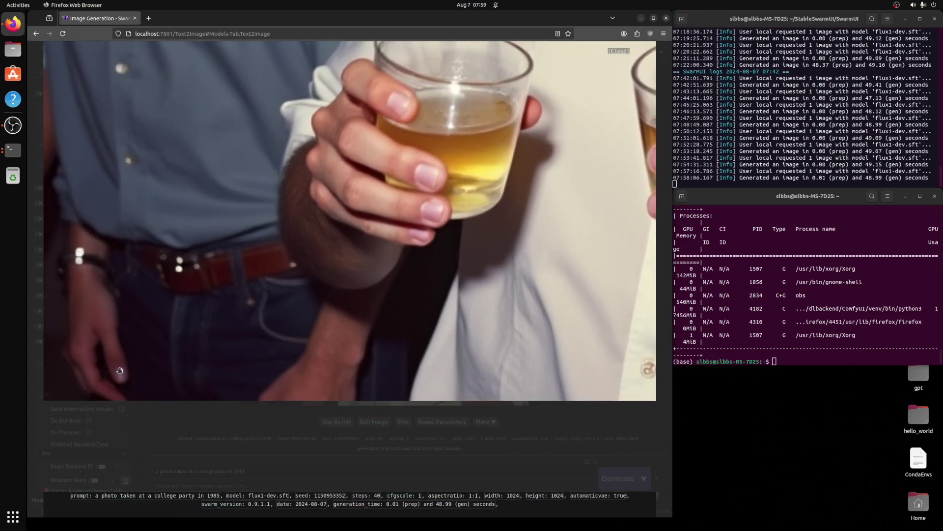
pyautogui.scroll(-3, 138, 259)
pyautogui.scroll(3, 166, 315)
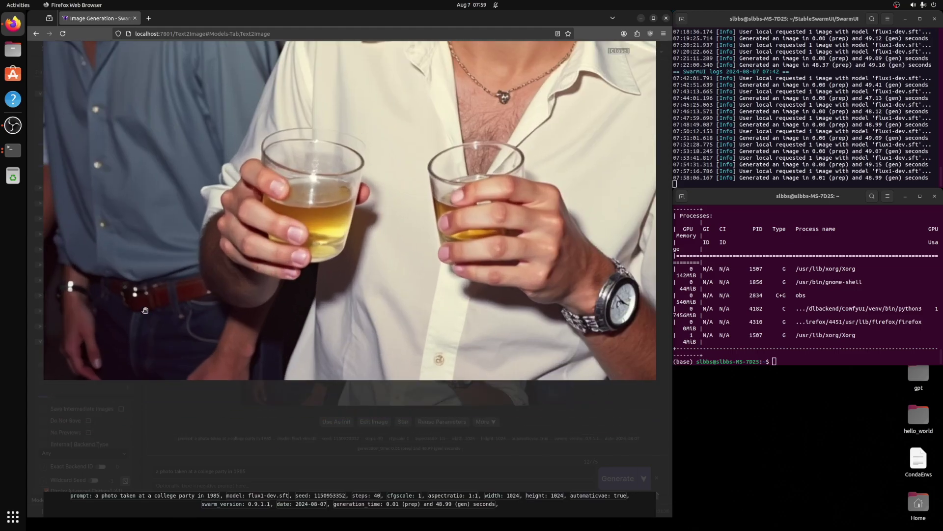
pyautogui.scroll(3, 177, 292)
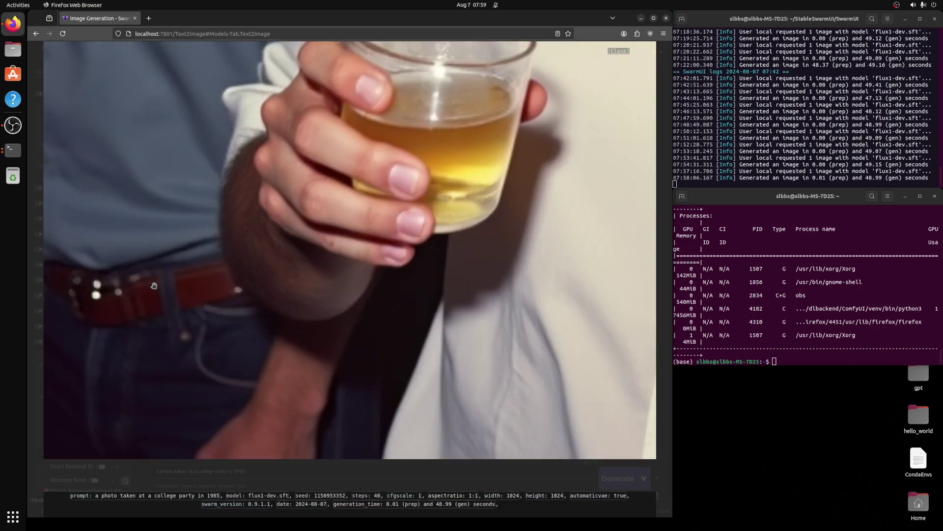
pyautogui.scroll(-5, 182, 309)
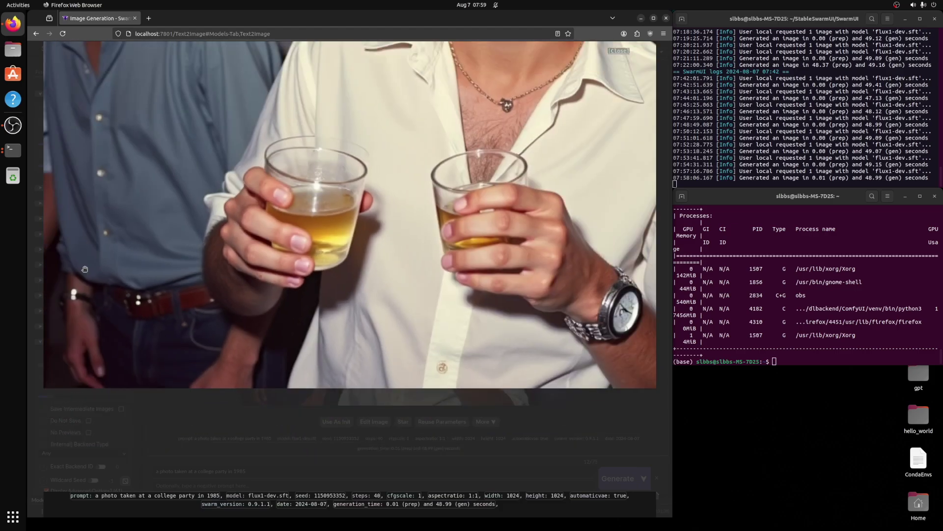
pyautogui.scroll(-3, 176, 135)
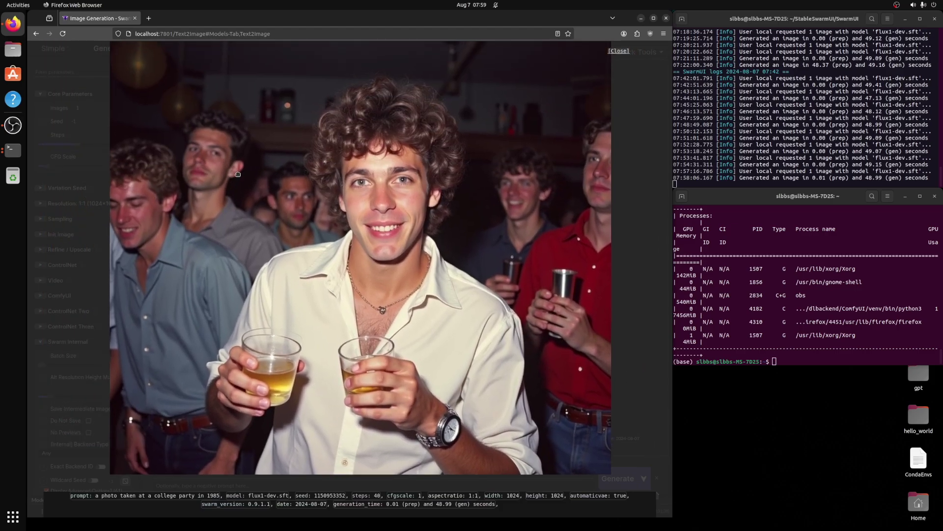
pyautogui.scroll(4, 173, 110)
pyautogui.scroll(-3, 173, 110)
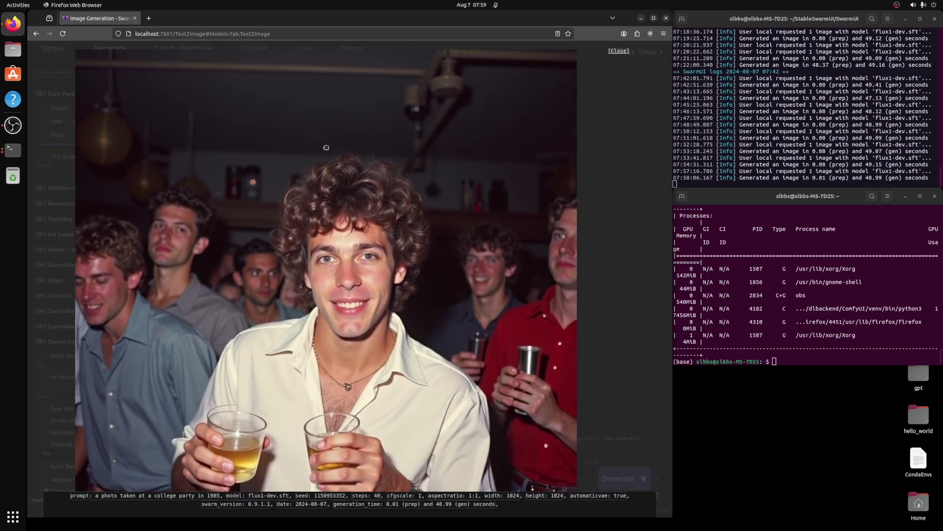
pyautogui.scroll(3, 271, 143)
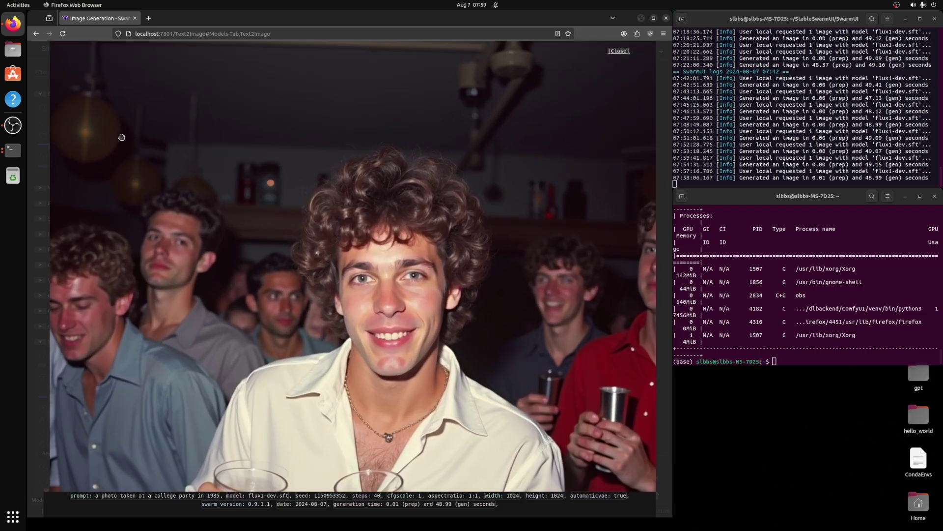
pyautogui.scroll(2, 151, 150)
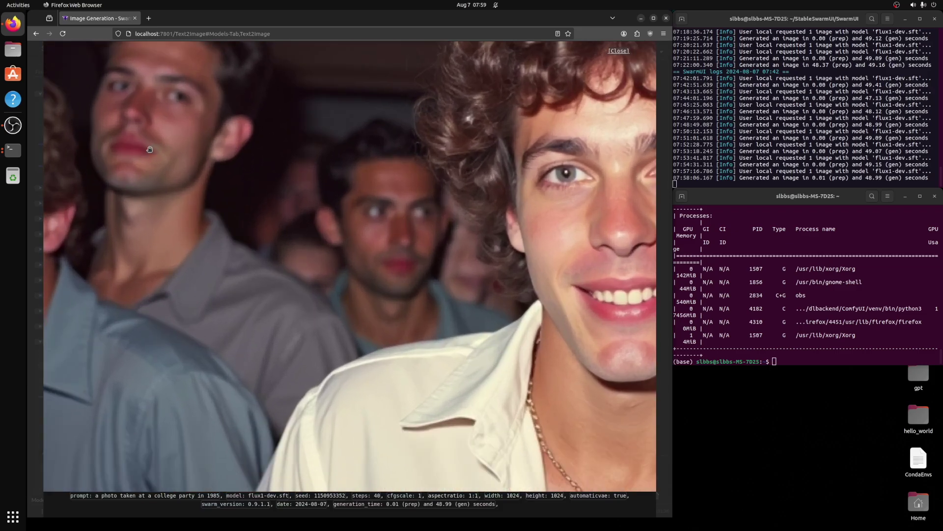
pyautogui.scroll(-3, 208, 245)
pyautogui.scroll(-3, 208, 244)
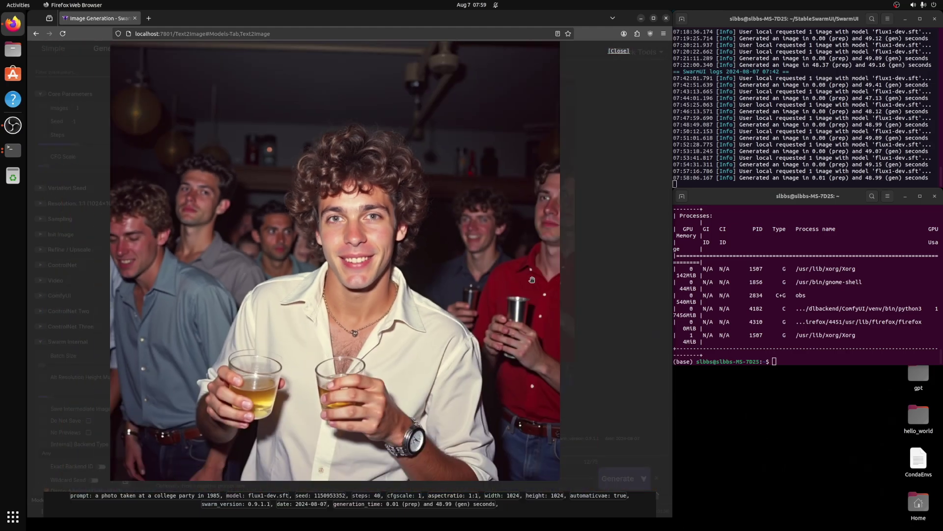
pyautogui.scroll(2, 531, 290)
pyautogui.scroll(-2, 550, 289)
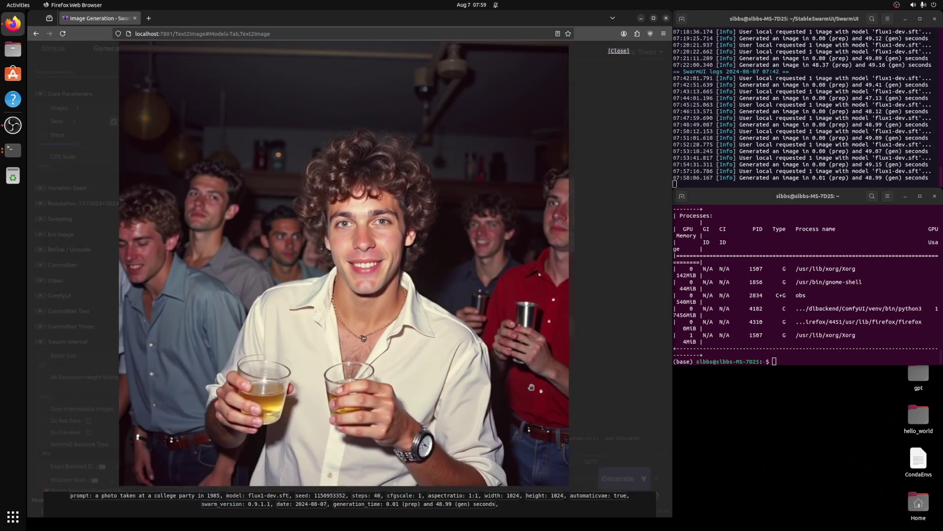
pyautogui.scroll(-1, 438, 210)
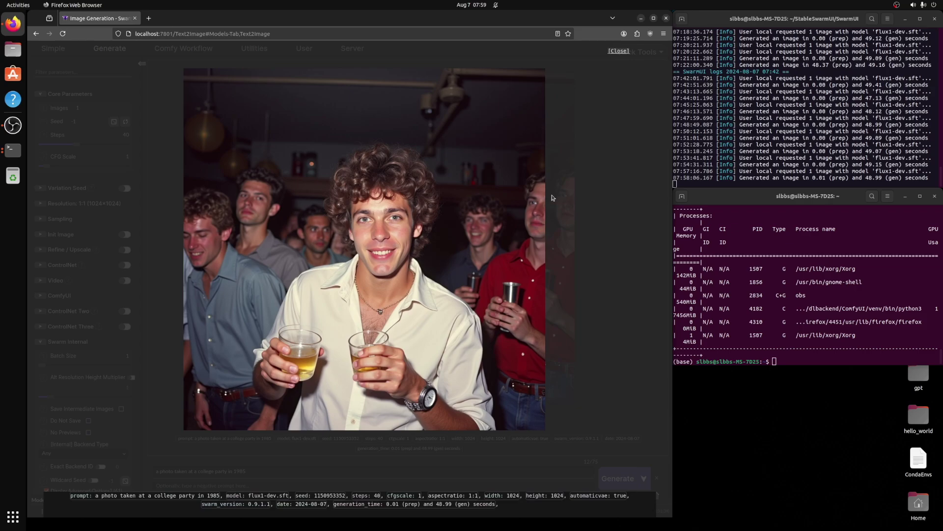
pyautogui.click(604, 155)
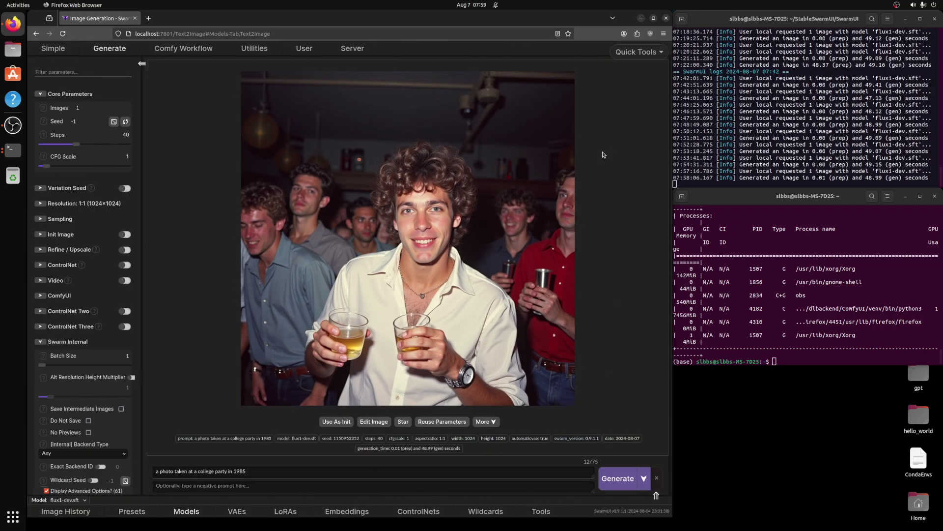
# Open the Files file manager at the Home folder from the Ubuntu dock.
pyautogui.click(10, 49)
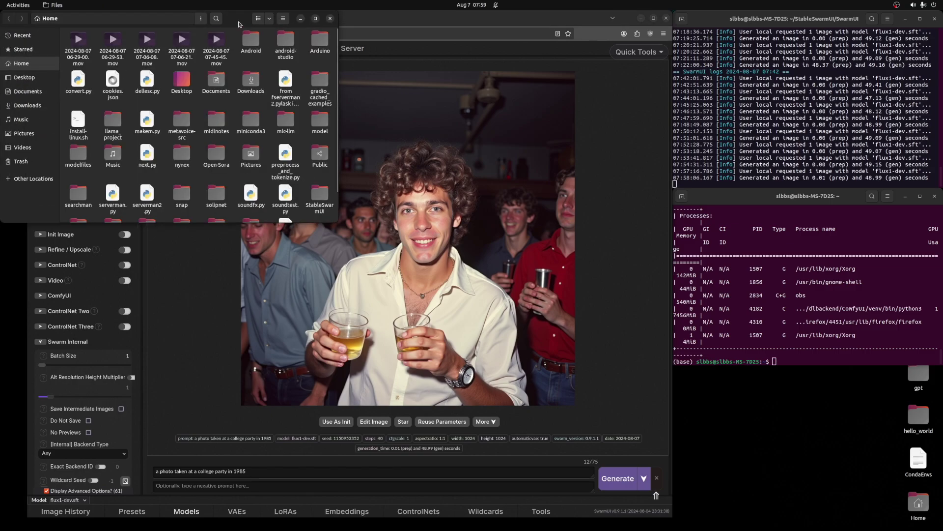
# Navigate into StableSwarmUI/SwarmUI/Models/unet in the file manager.
pyautogui.moveTo(239, 24); pyautogui.dragTo(411, 51)
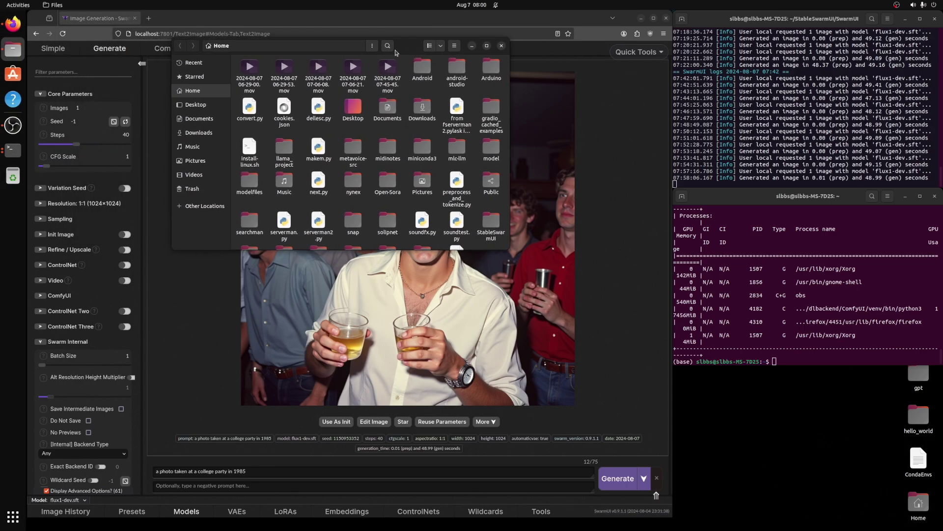
pyautogui.scroll(-1, 470, 147)
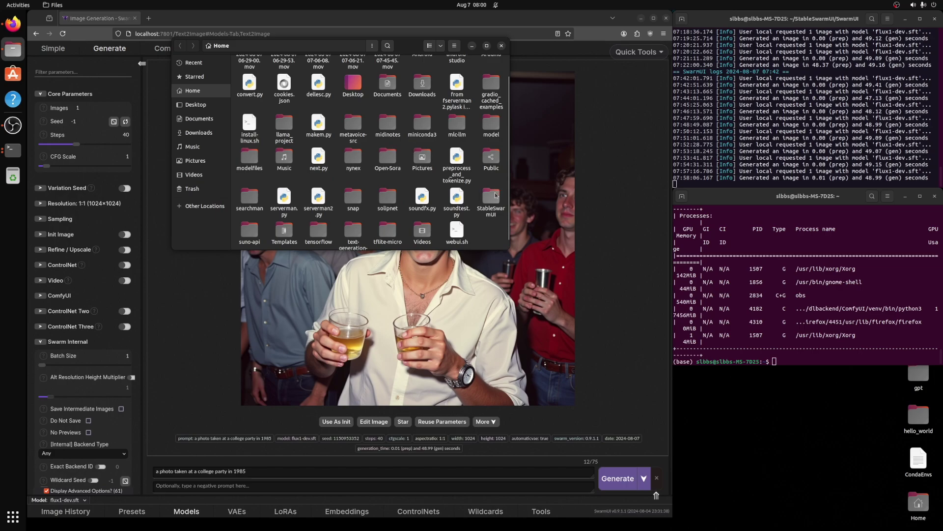
pyautogui.doubleClick(495, 197)
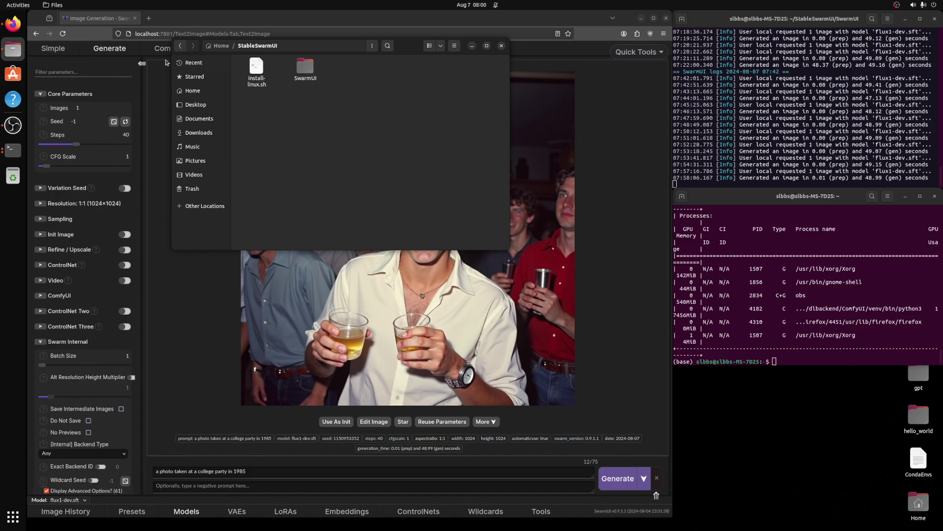
pyautogui.click(181, 46)
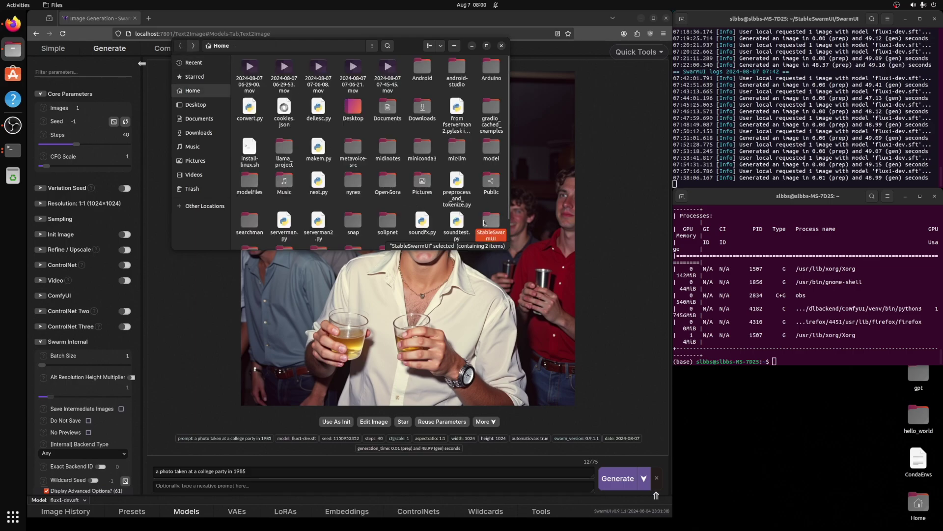
pyautogui.doubleClick(484, 222)
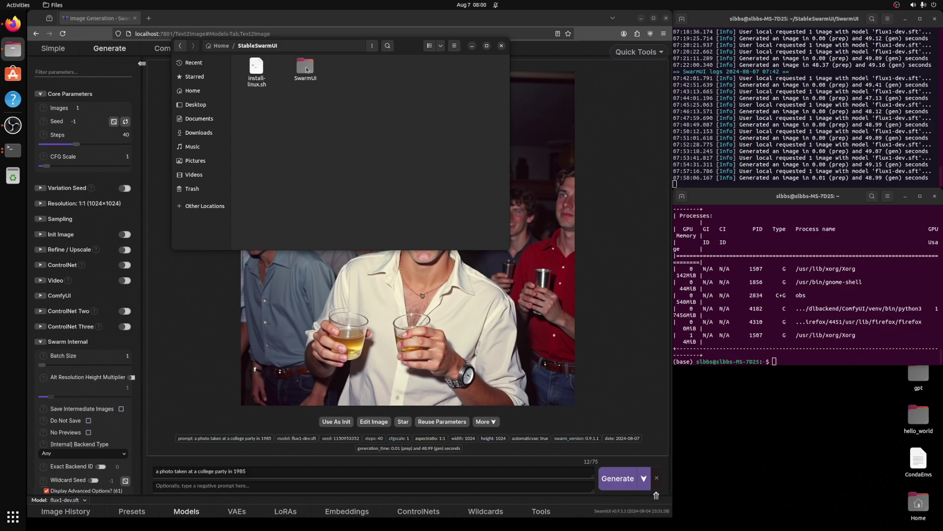
pyautogui.doubleClick(306, 69)
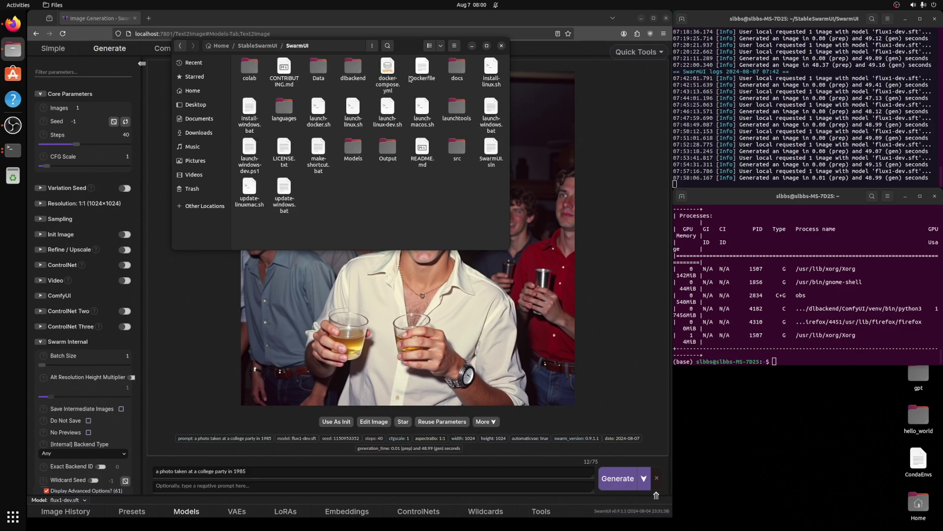
pyautogui.doubleClick(353, 153)
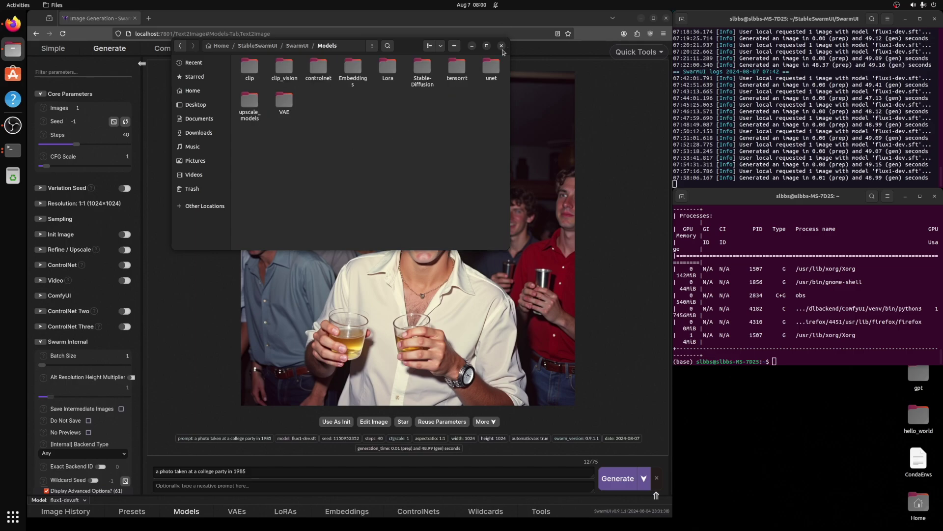
pyautogui.doubleClick(491, 68)
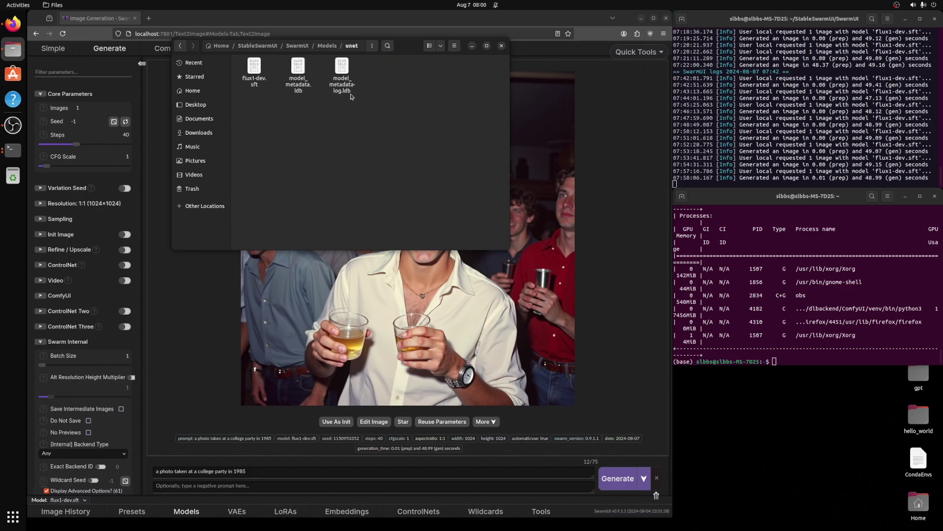
# Check flux1-dev.sft's Properties to confirm its 23.8 GB size.
pyautogui.click(259, 83)
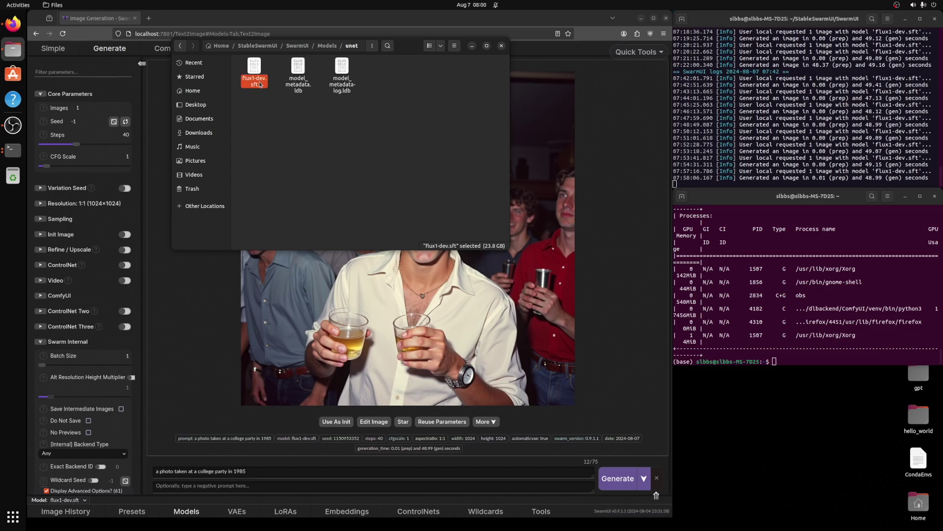
pyautogui.rightClick(260, 87)
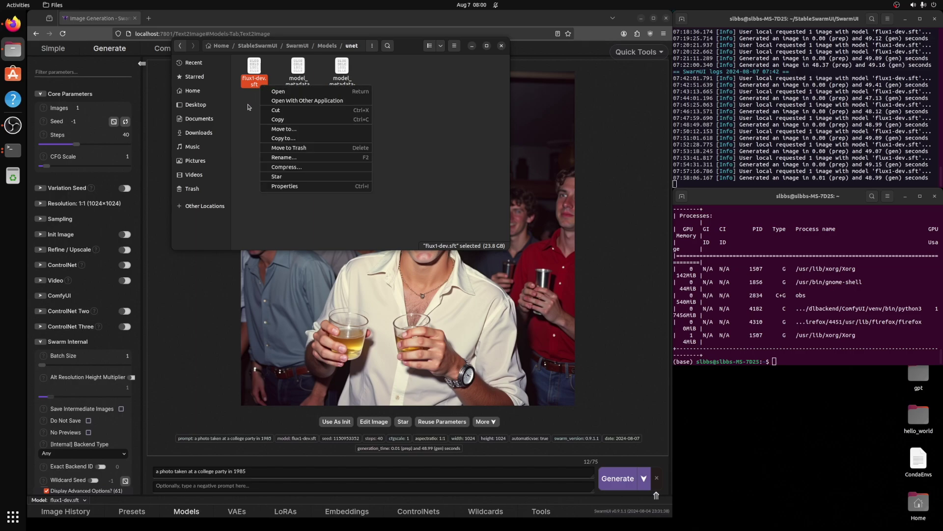
pyautogui.click(300, 187)
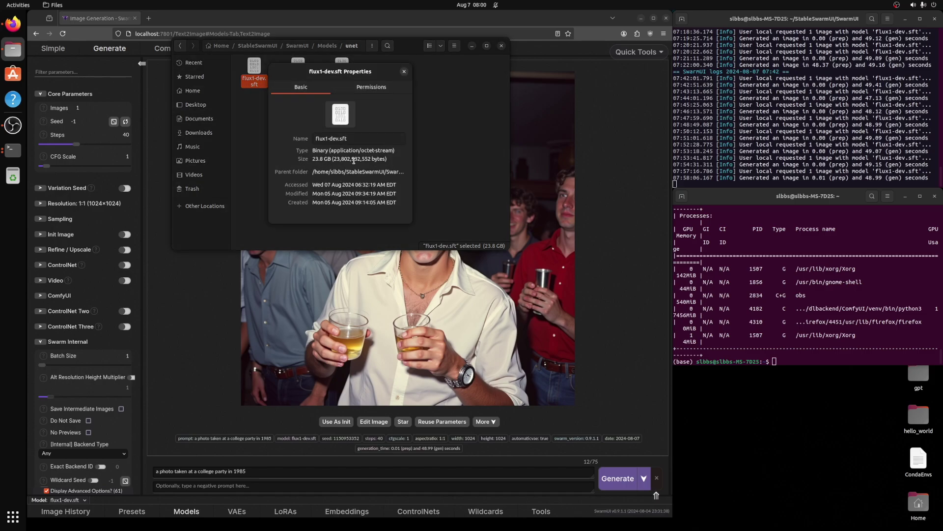
pyautogui.click(404, 71)
pyautogui.click(301, 120)
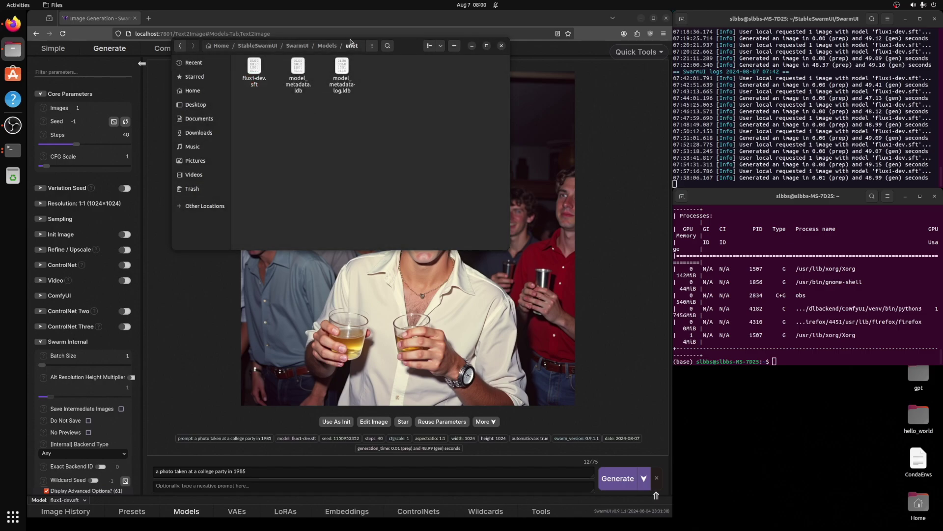
pyautogui.click(372, 46)
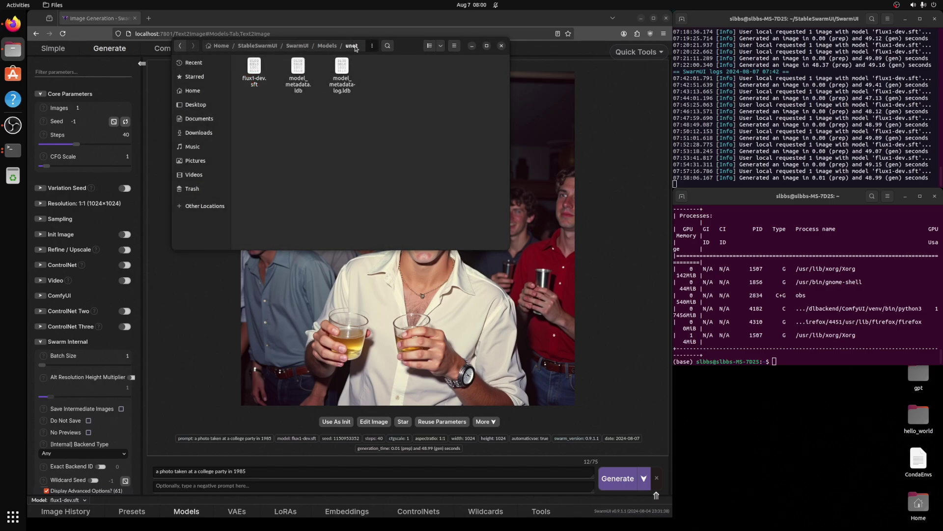
pyautogui.click(176, 49)
# Check the Properties of ae.sft in the VAE folder, confirming 335.3 MB.
pyautogui.click(180, 46)
pyautogui.rightClick(258, 78)
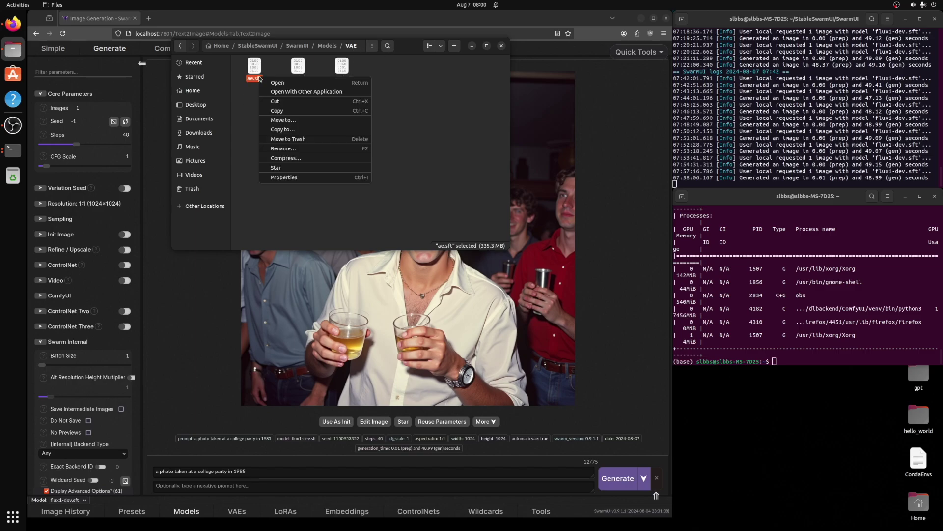
pyautogui.click(302, 177)
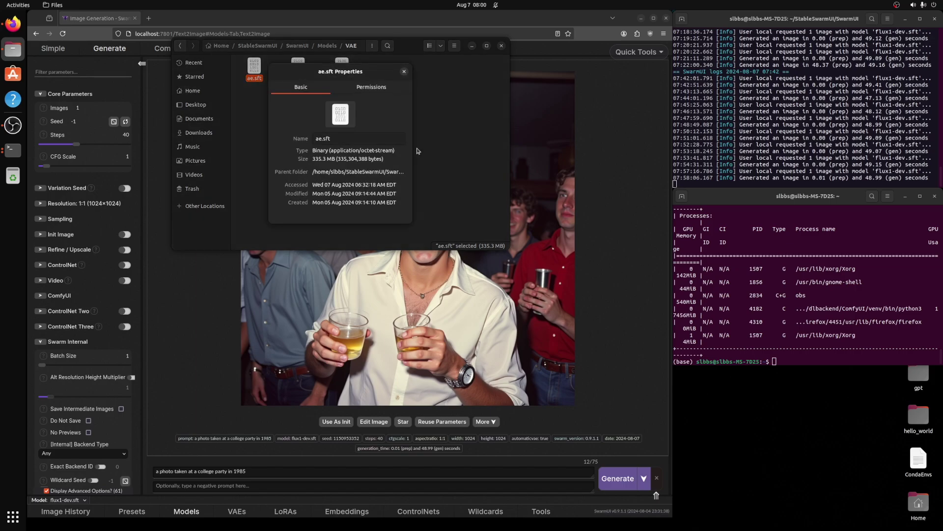
pyautogui.click(403, 72)
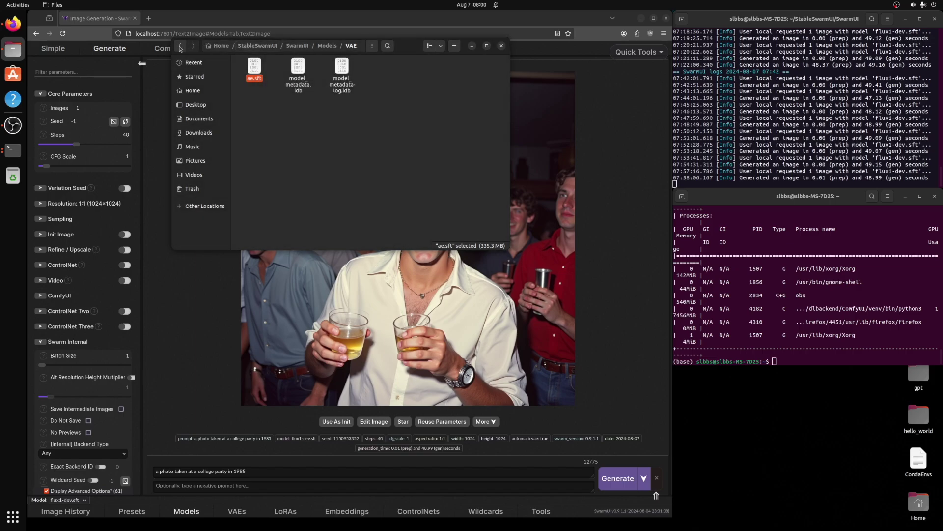
# Navigate back up to the StableSwarmUI folder and close the file manager.
pyautogui.click(179, 46)
pyautogui.click(179, 46)
pyautogui.click(179, 46)
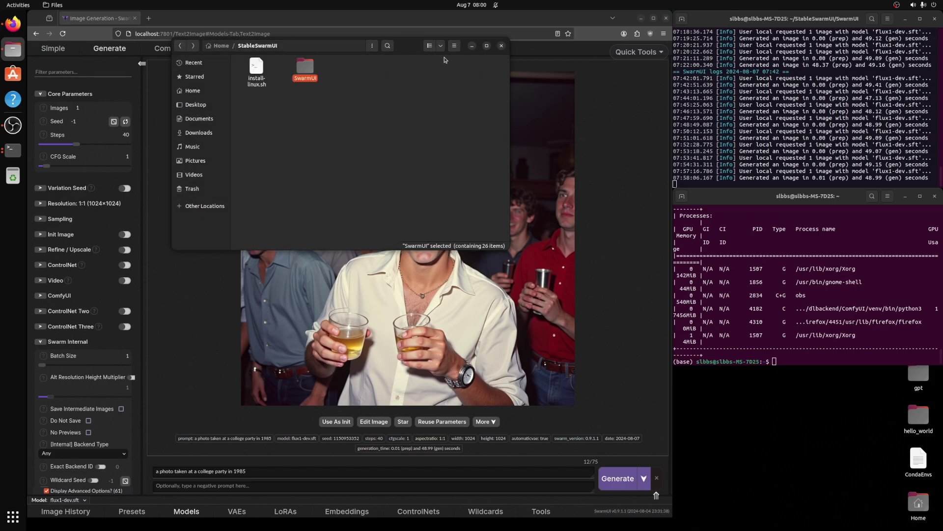
pyautogui.click(501, 45)
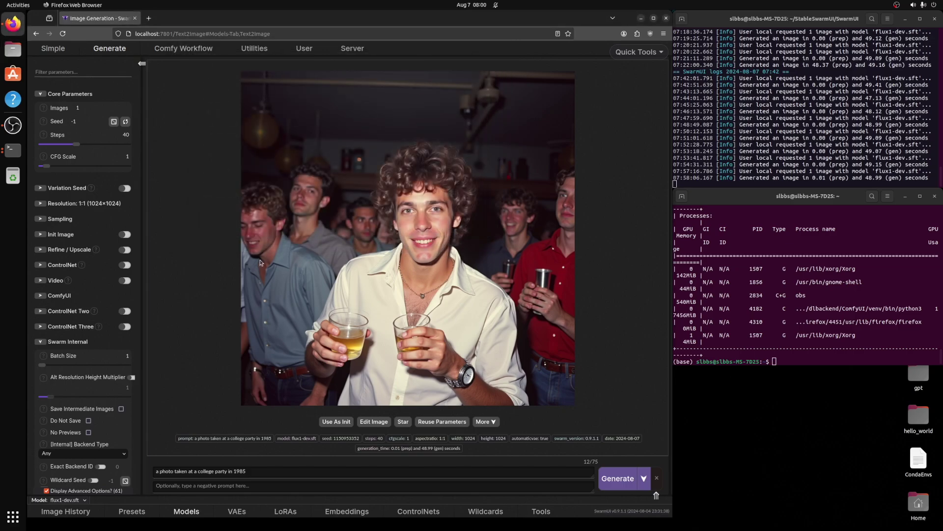
# Expand the Models panel to show the SDXL 1.0 Base and Flux.1-dev model cards.
pyautogui.click(186, 511)
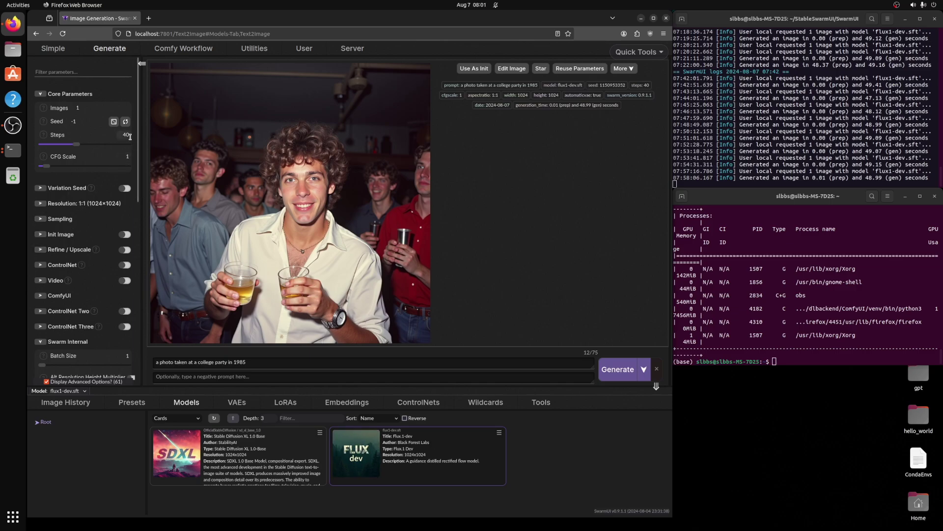
pyautogui.click(886, 172)
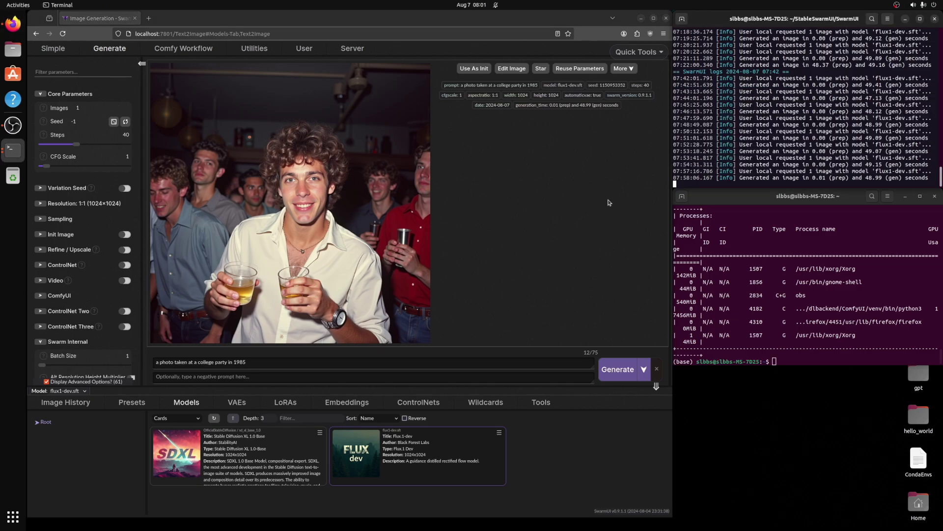